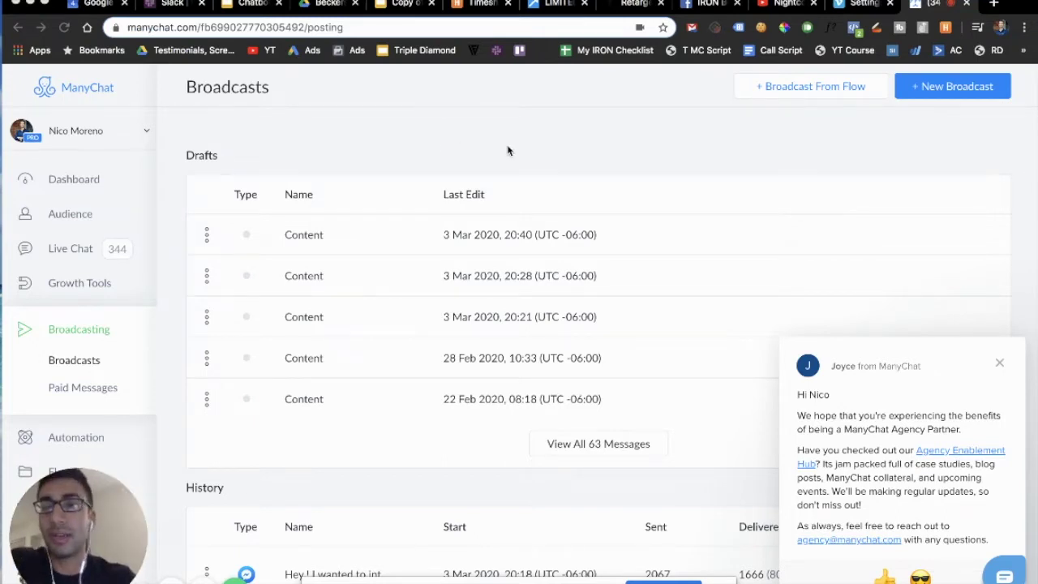
# Create a new Messenger broadcast and add a One-Time Notification Request block to its starting step.
pyautogui.scroll(-2, 374, 122)
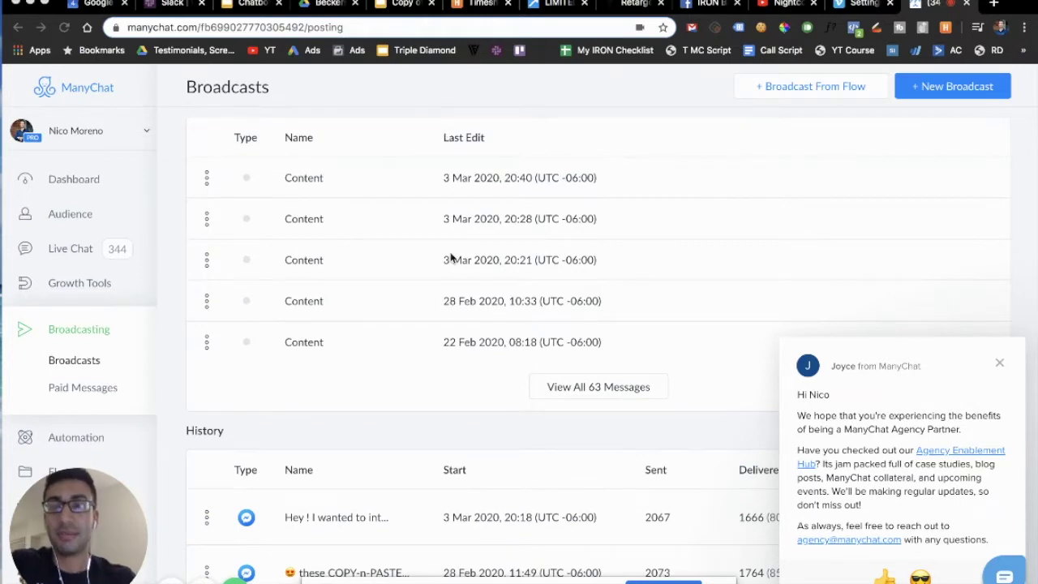
pyautogui.scroll(2, 382, 280)
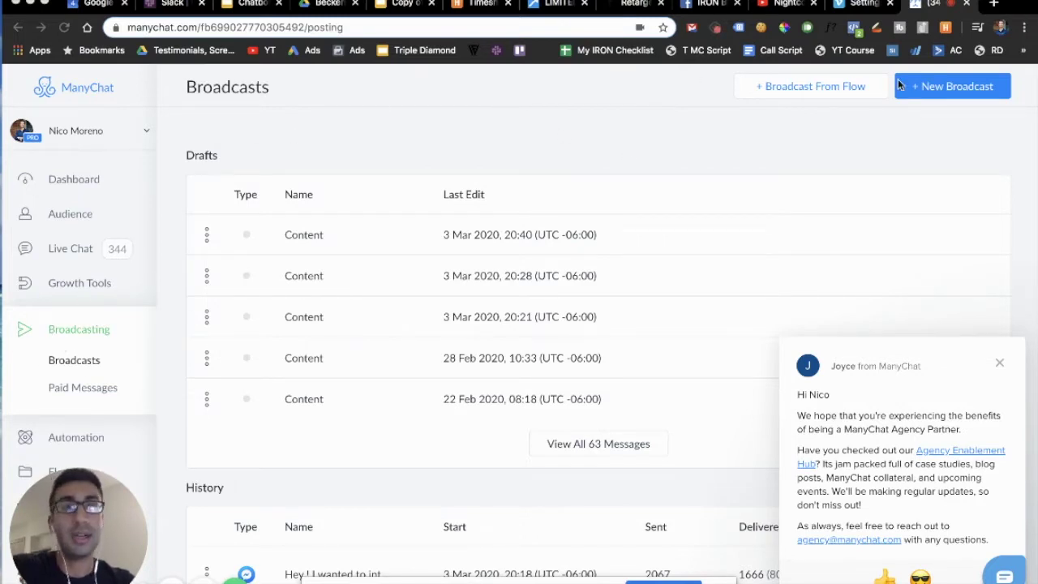
pyautogui.click(943, 89)
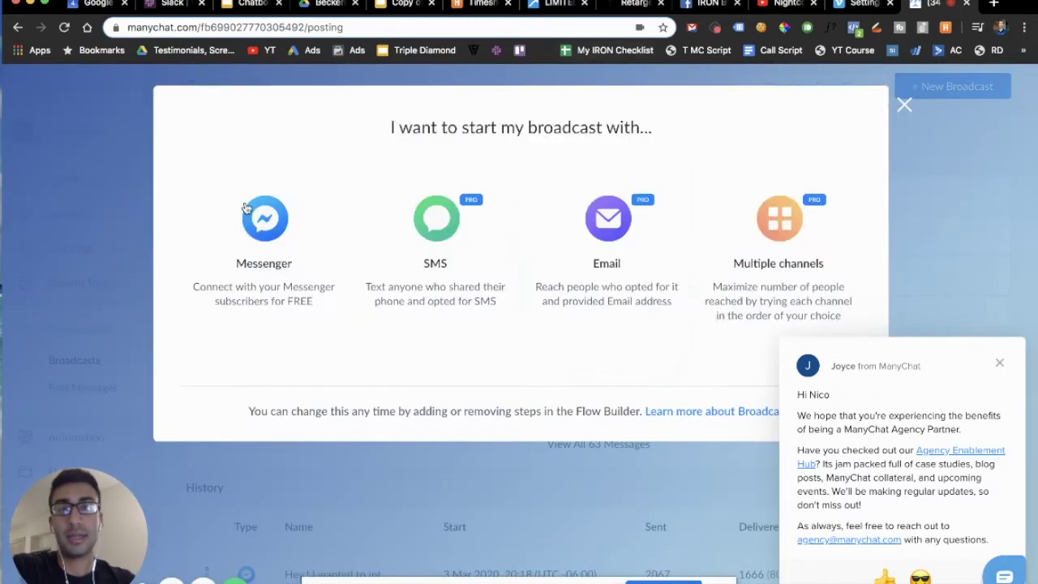
pyautogui.click(310, 297)
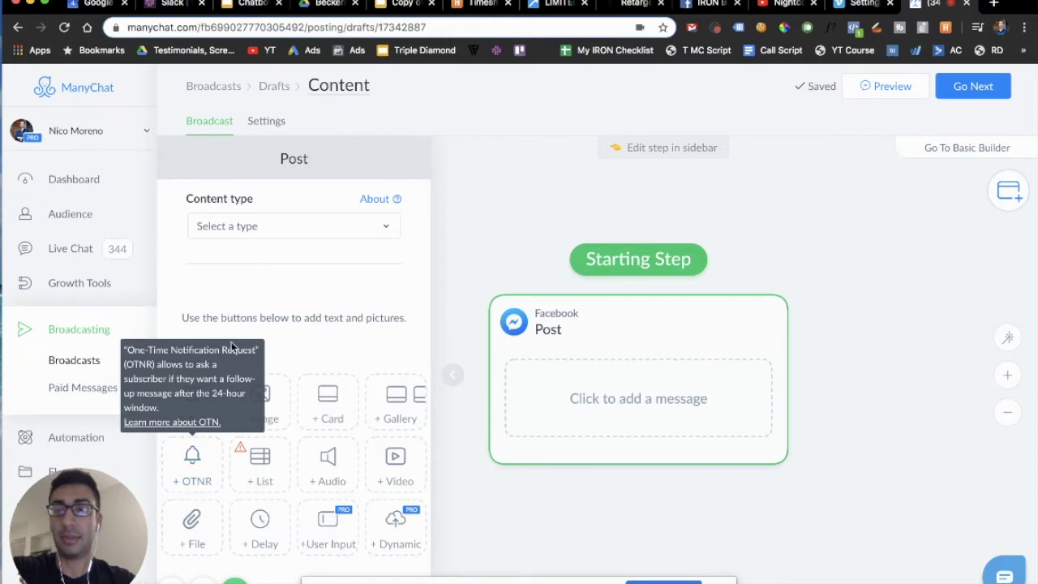
pyautogui.scroll(-1, 295, 316)
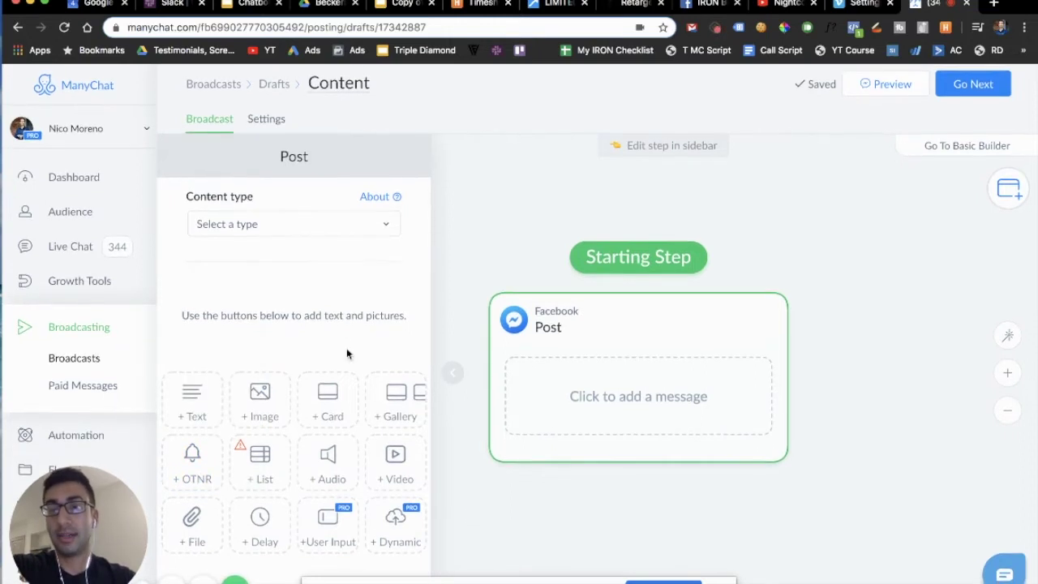
pyautogui.click(194, 458)
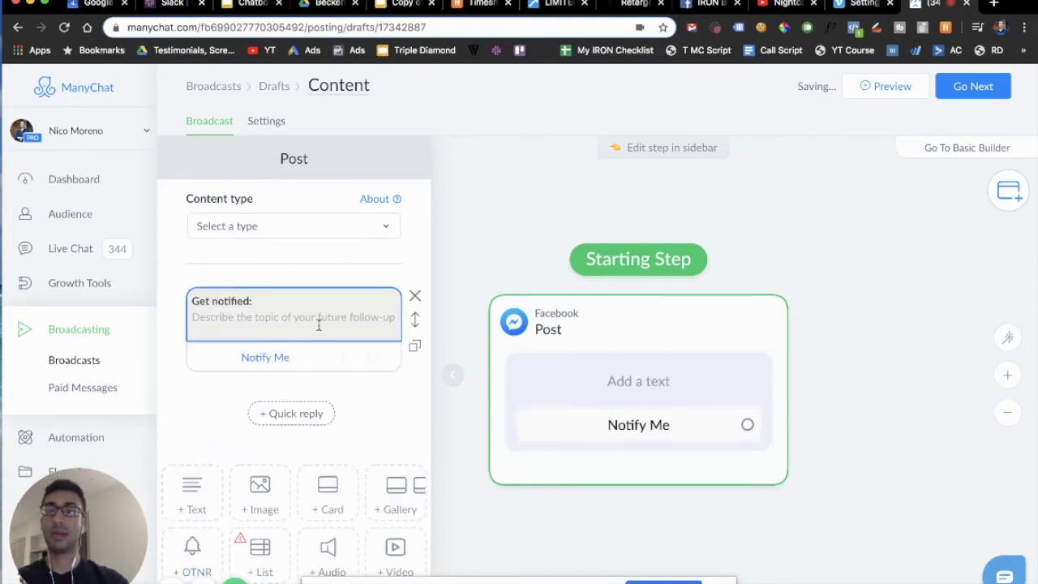
# Try an image block placed above the notification request and remove it again.
pyautogui.scroll(-1, 284, 451)
pyautogui.click(262, 487)
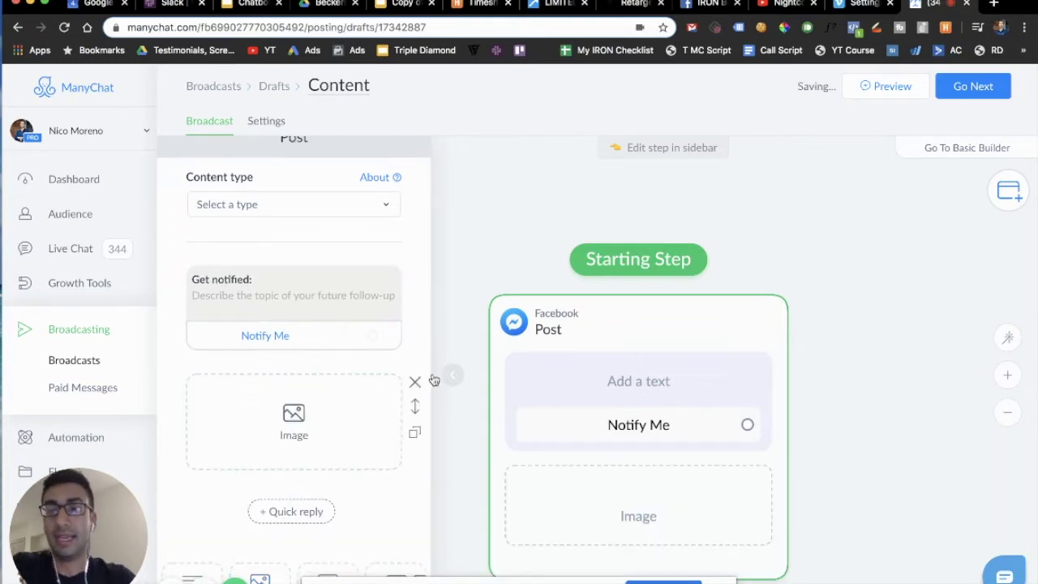
pyautogui.moveTo(414, 408); pyautogui.dragTo(414, 298)
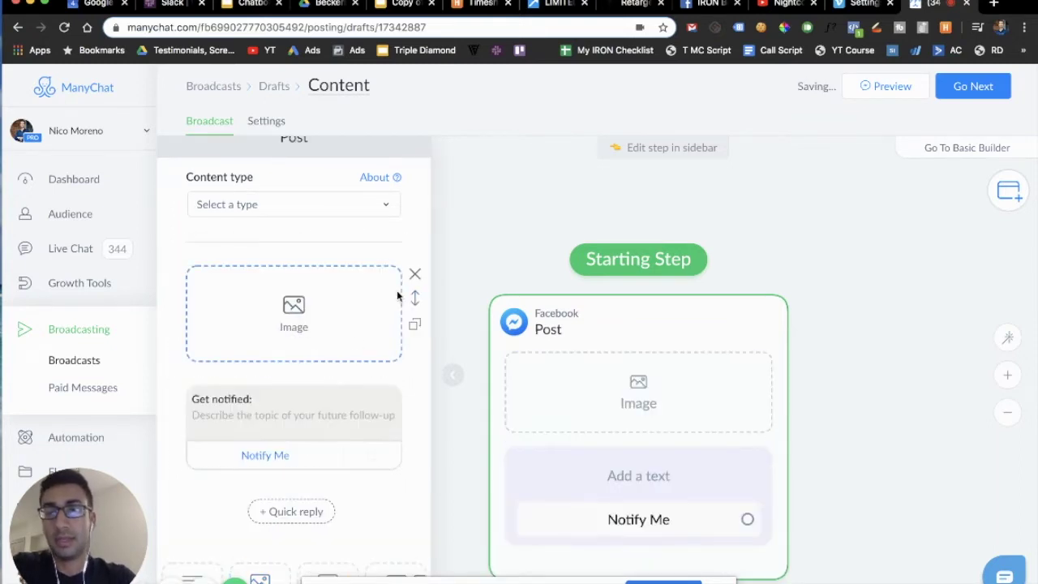
pyautogui.scroll(-3, 340, 398)
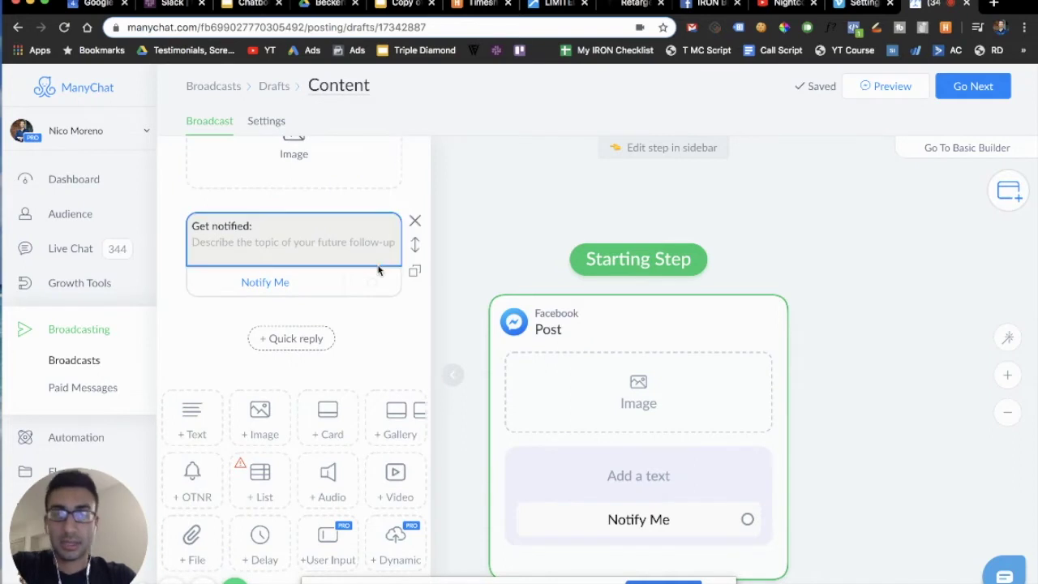
pyautogui.scroll(2, 379, 248)
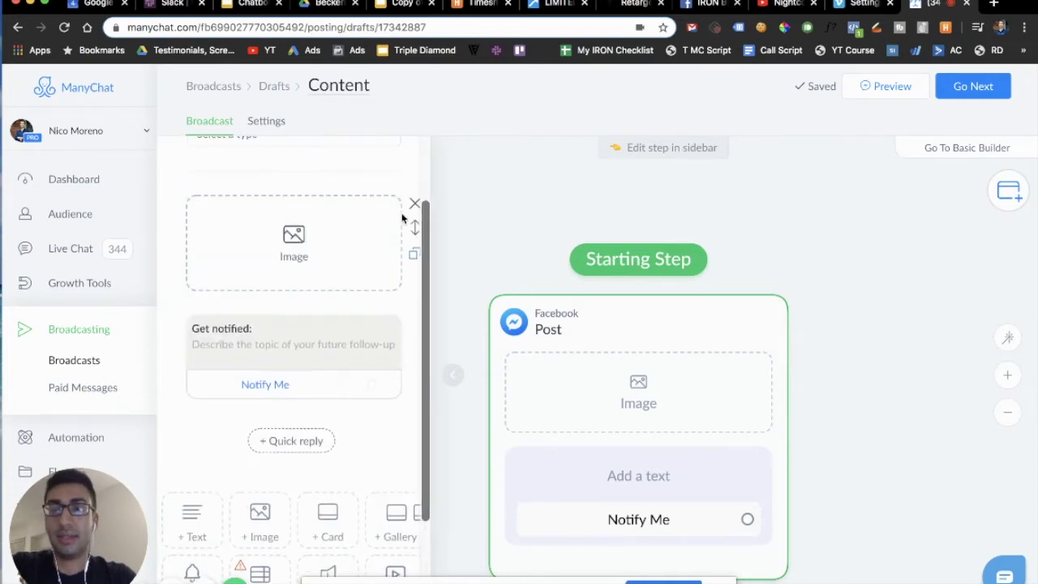
pyautogui.click(295, 284)
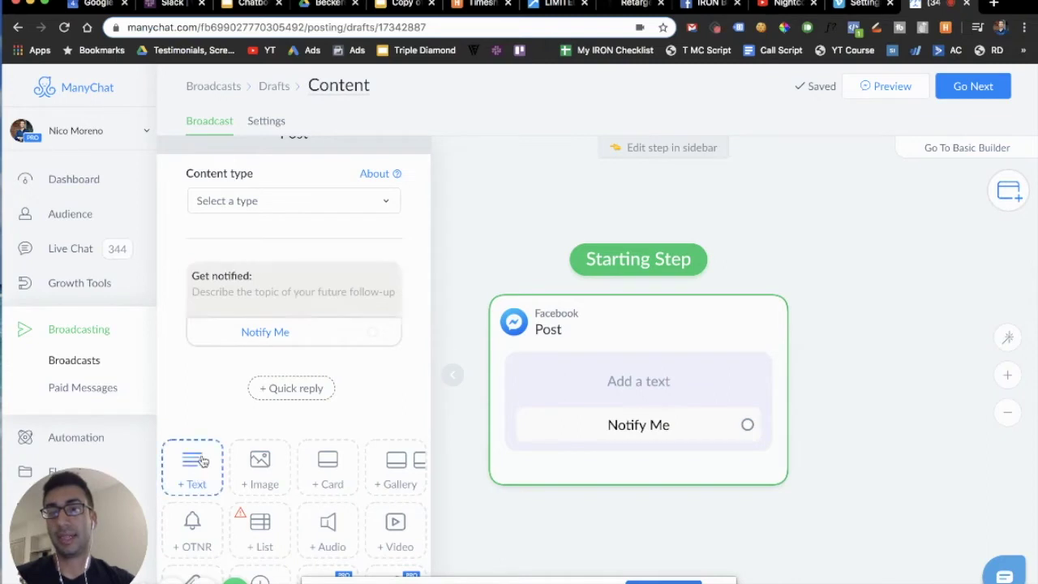
# Enter "Hey" as the notification request's follow-up topic description.
pyautogui.click(335, 292)
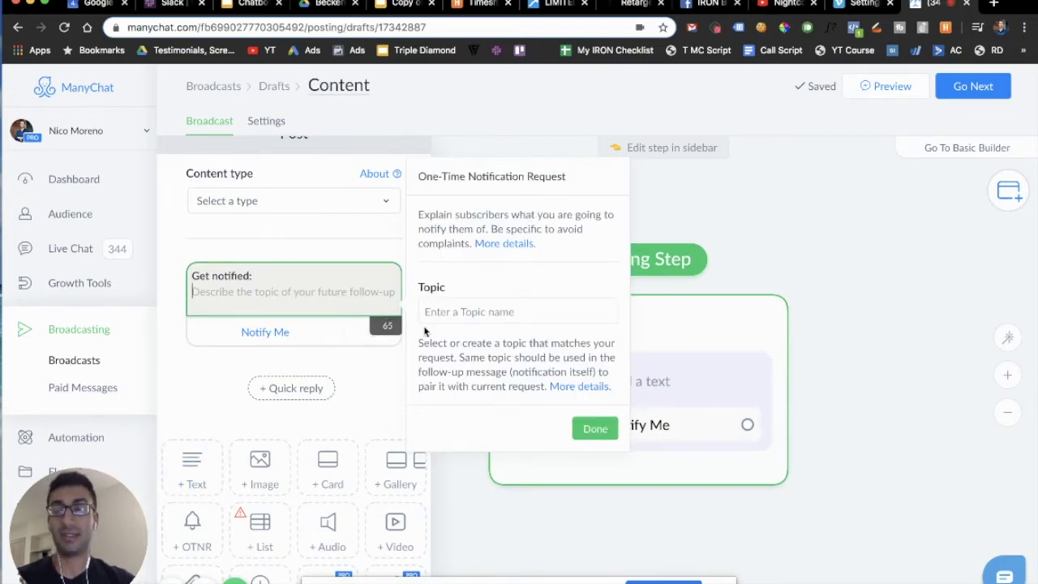
pyautogui.click(324, 302)
pyautogui.write('Hey')
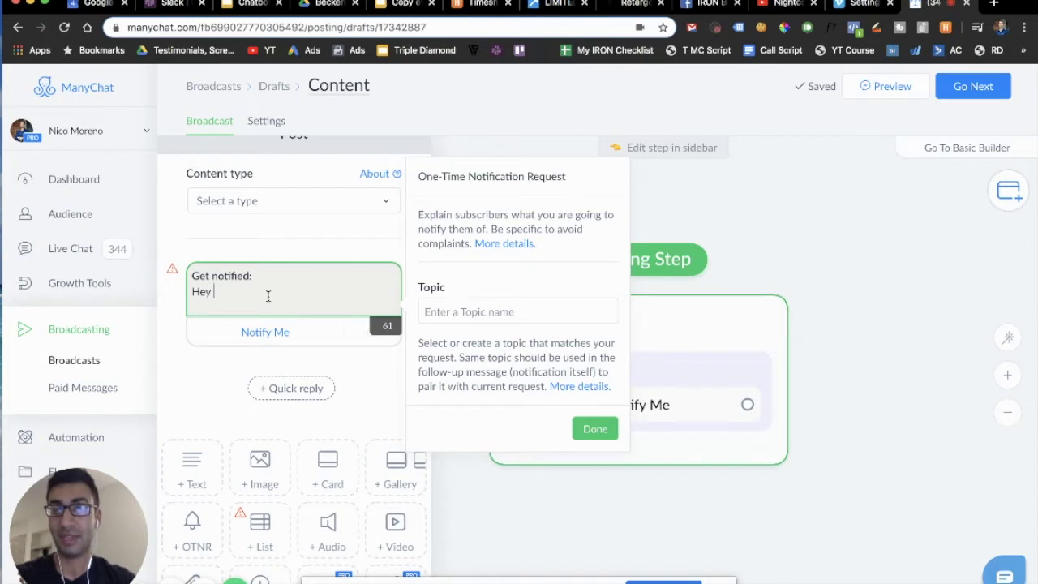
# Add a text block above the notification request, containing "Hey" followed by the First Name variable.
pyautogui.click(185, 479)
pyautogui.moveTo(412, 399); pyautogui.dragTo(406, 285)
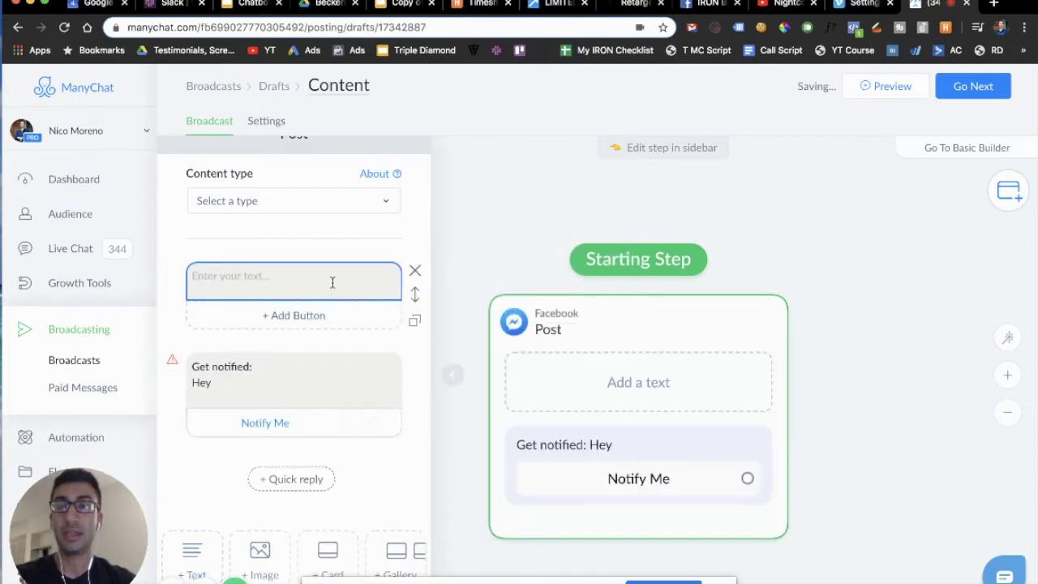
pyautogui.click(283, 381)
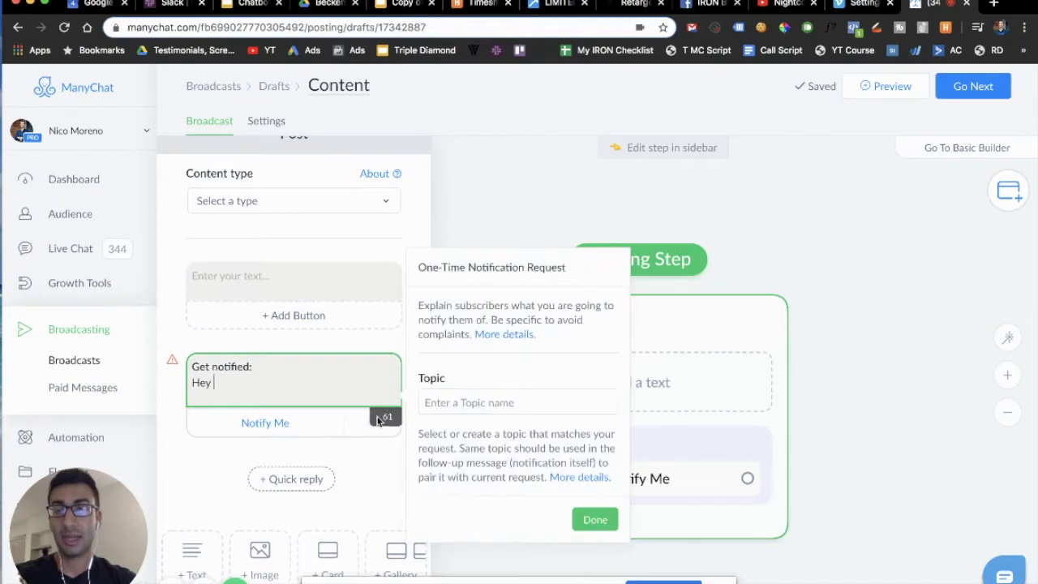
pyautogui.click(280, 288)
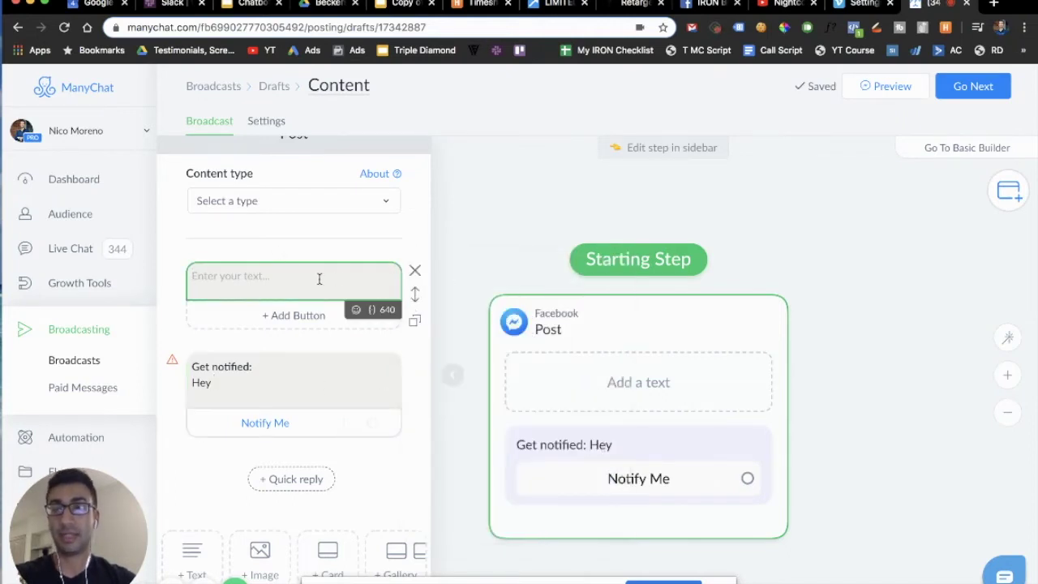
pyautogui.write('Hey')
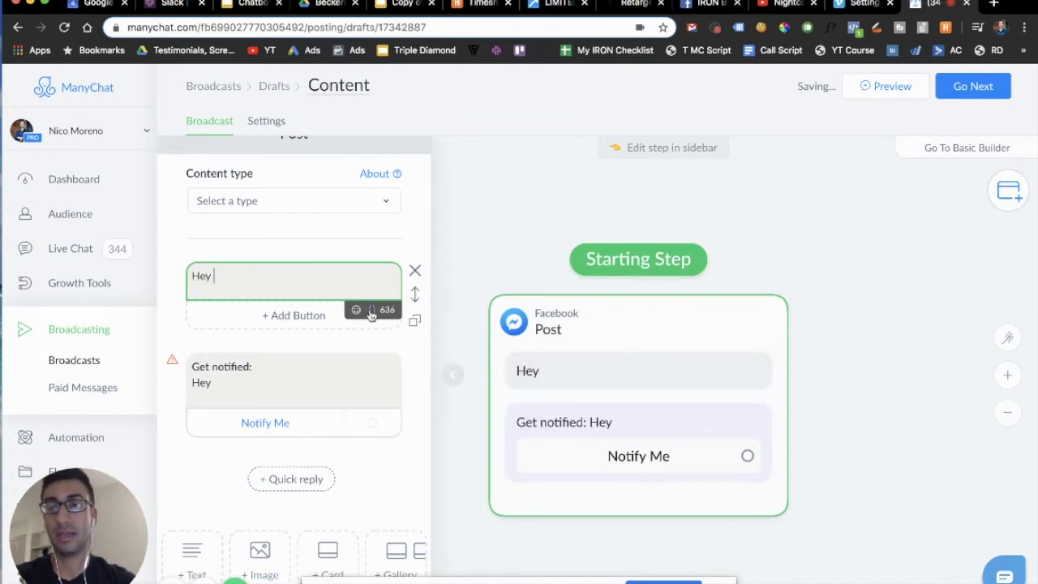
pyautogui.click(371, 309)
pyautogui.click(289, 378)
# Continue the text message after the First Name variable with "! On Friday March 8 th".
pyautogui.click(343, 276)
pyautogui.write('! On firday')
pyautogui.press('BackSpace')
pyautogui.press('BackSpace')
pyautogui.press('BackSpace')
pyautogui.press('BackSpace')
pyautogui.press('BackSpace')
pyautogui.press('BackSpace')
pyautogui.write('Friday ')
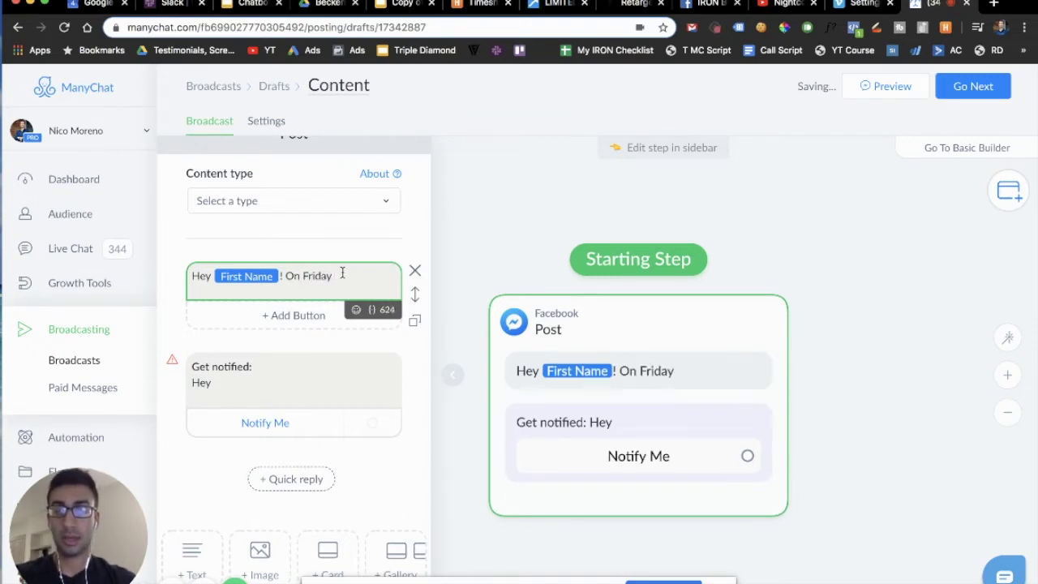
pyautogui.write('March 8')
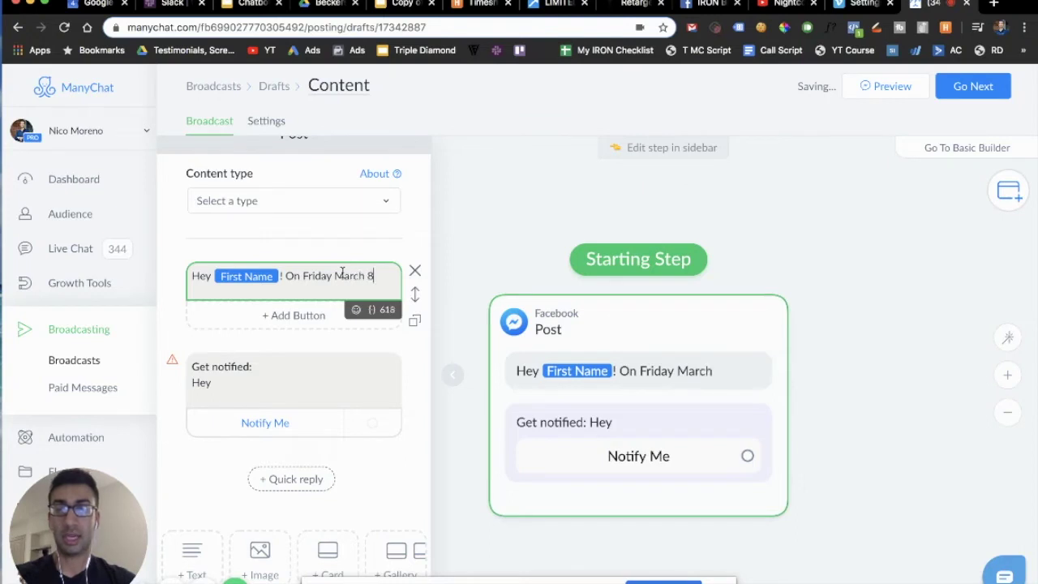
pyautogui.write(' th ')
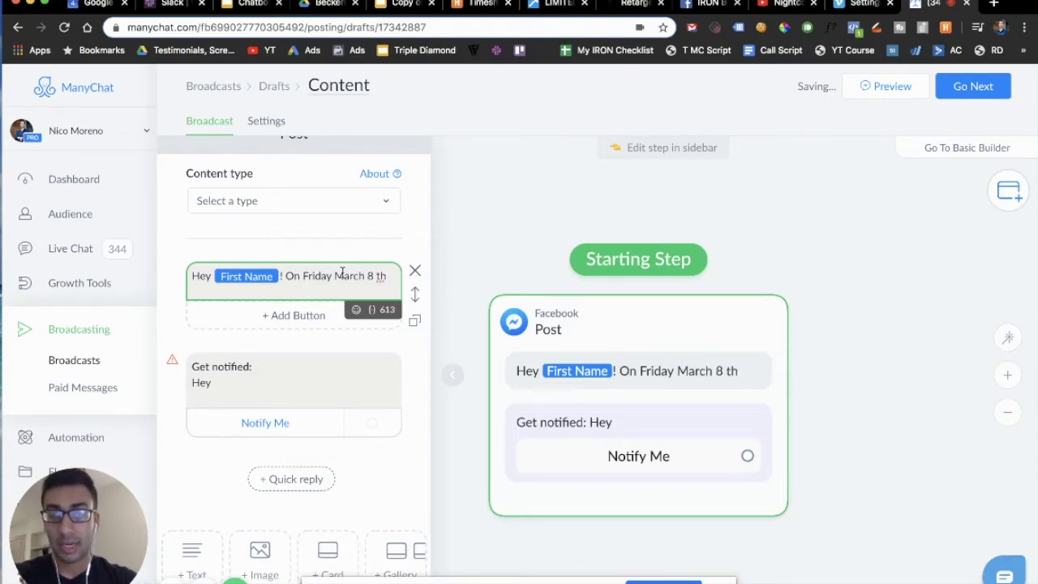
# Complete the text message with "we're going LIVE for a free Youtube training on my youtube channel!".
pyautogui.write("we're going LIVE o")
pyautogui.press('BackSpace')
pyautogui.press('BackSpace')
pyautogui.press('BackSpace')
pyautogui.write('E for a free Youtube training on my youtube cah')
pyautogui.press('BackSpace')
pyautogui.press('BackSpace')
pyautogui.write('hannel!')
# Replace the notification request's description with "Do you want to be reminded when we go live this friday on YouTube?".
pyautogui.click(272, 398)
pyautogui.moveTo(213, 402); pyautogui.dragTo(187, 408)
pyautogui.press('BackSpace')
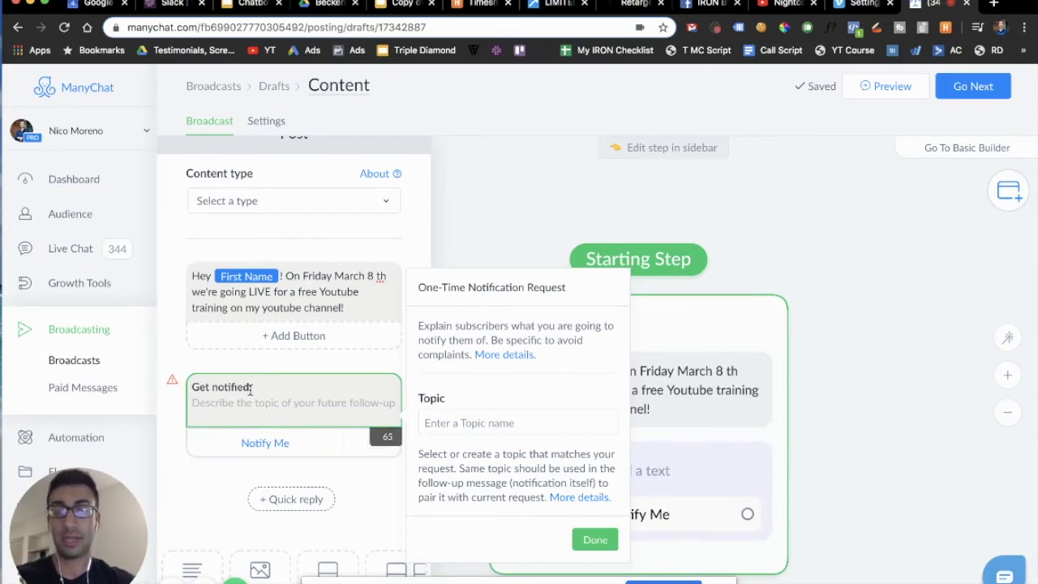
pyautogui.write('Do you want to be reminded')
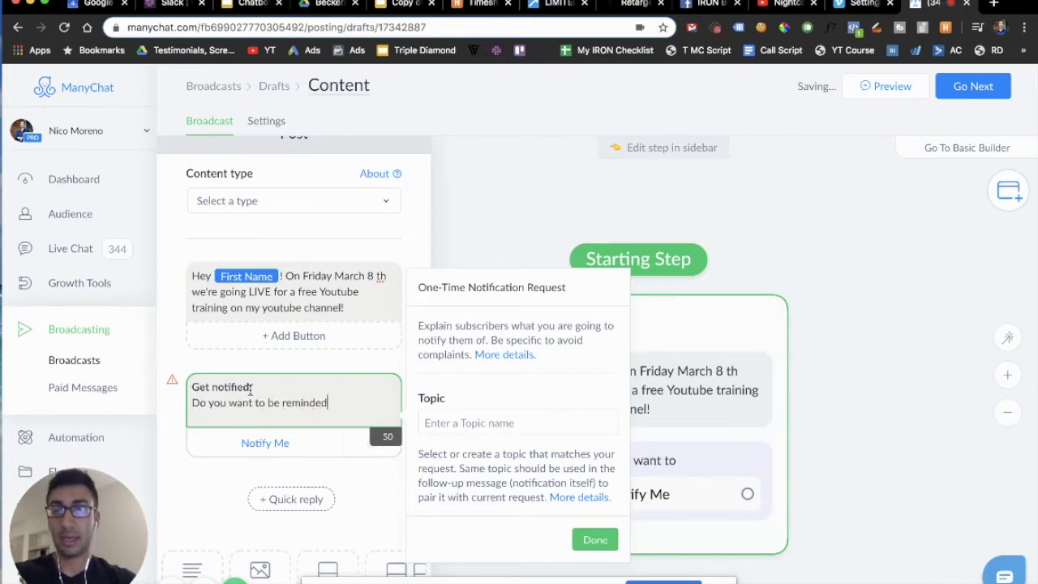
pyautogui.write(' when we go ')
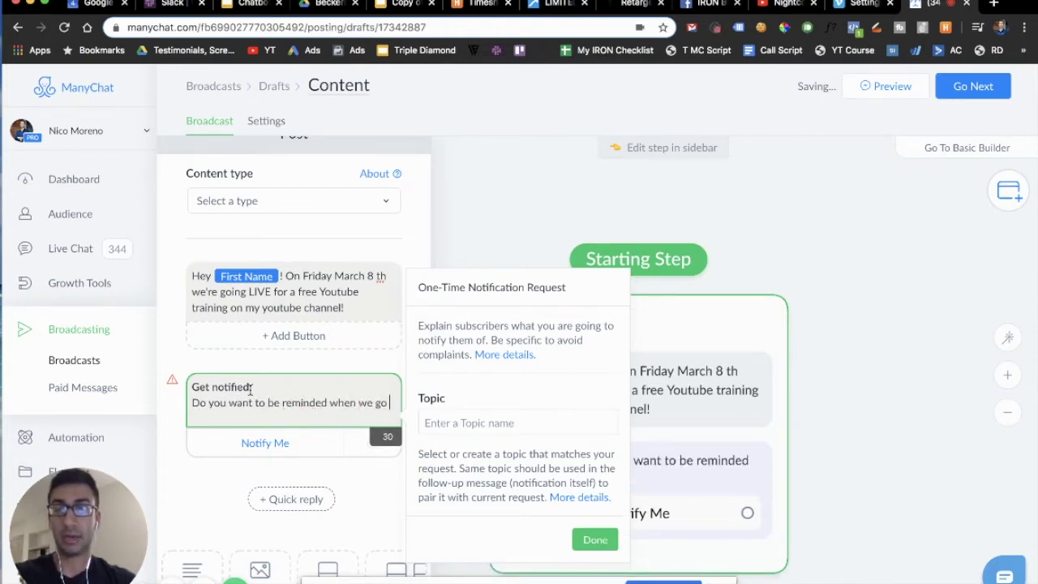
pyautogui.write('live this friday on YouTube?')
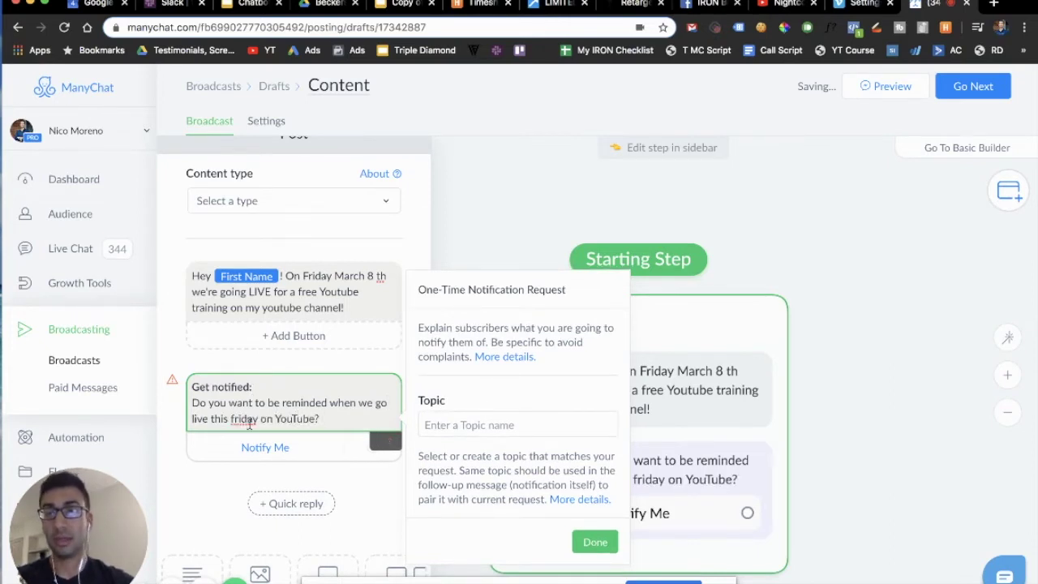
# Shorten the request's description so it ends with "when we go live this friday?" and close its settings.
pyautogui.click(350, 431)
pyautogui.press('BackSpace')
pyautogui.press('BackSpace')
pyautogui.press('BackSpace')
pyautogui.press('BackSpace')
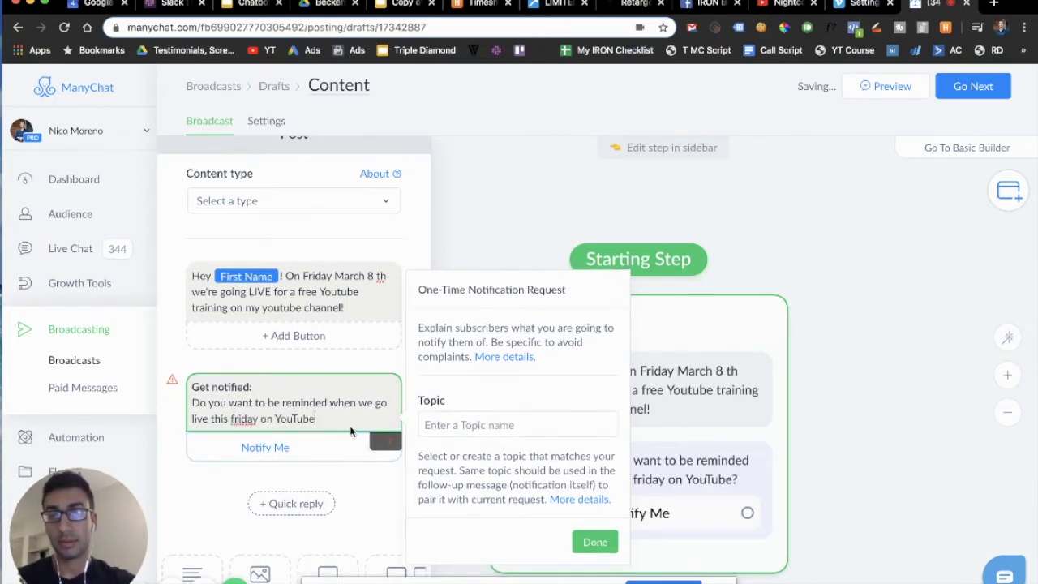
pyautogui.press('BackSpace')
pyautogui.press('BackSpace')
pyautogui.press('BackSpace')
pyautogui.press('BackSpace')
pyautogui.write('?')
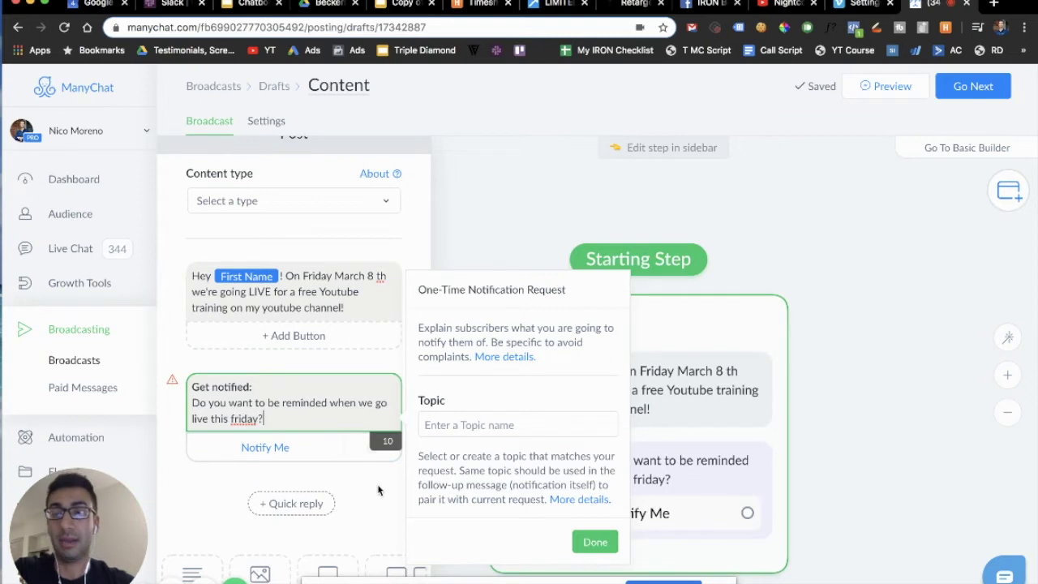
pyautogui.click(411, 438)
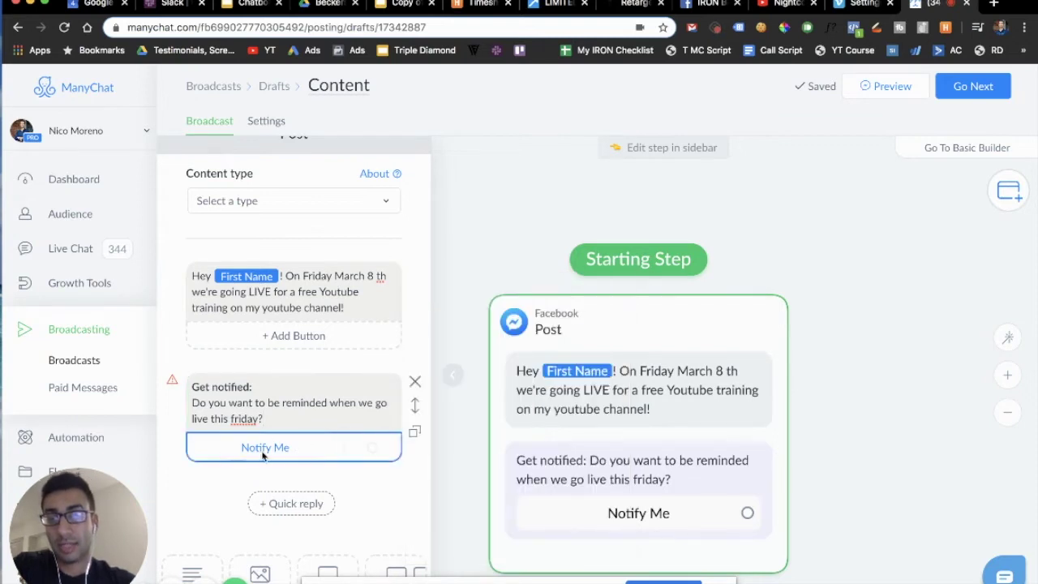
# Examine the Notify Me button's settings for its title and follow-up actions.
pyautogui.click(309, 447)
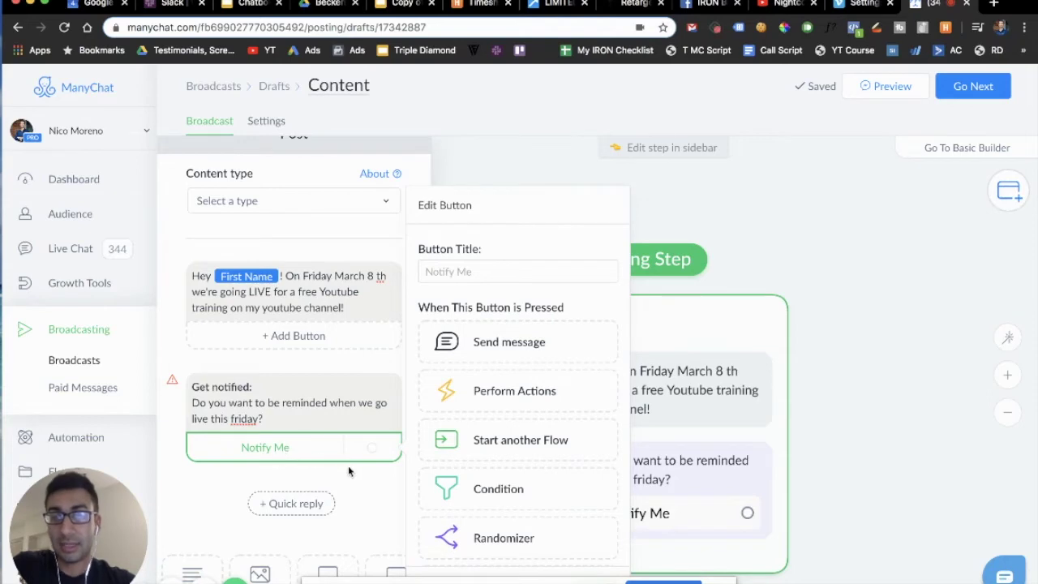
pyautogui.click(265, 454)
pyautogui.scroll(-3, 267, 446)
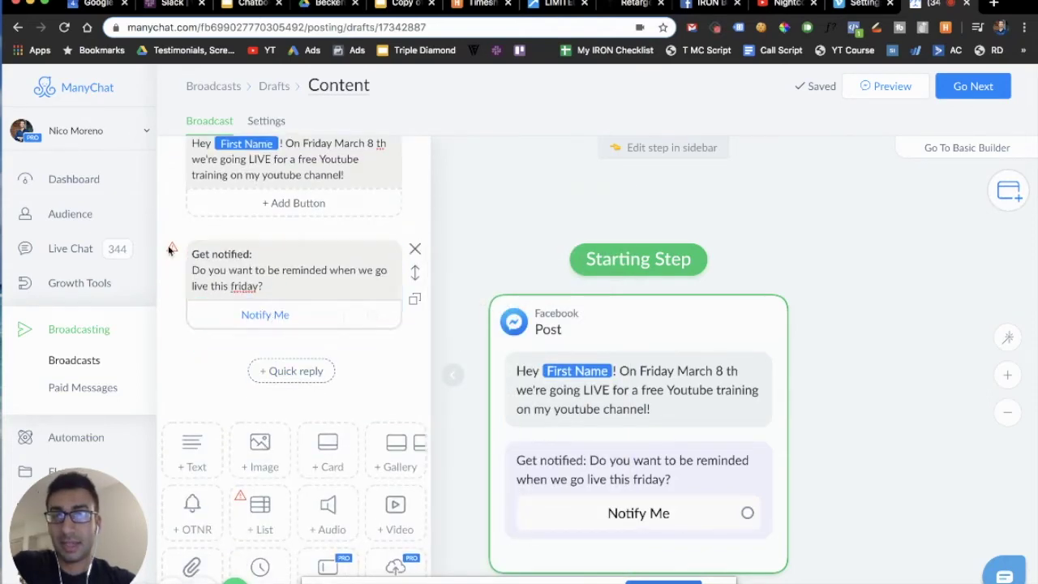
pyautogui.click(257, 318)
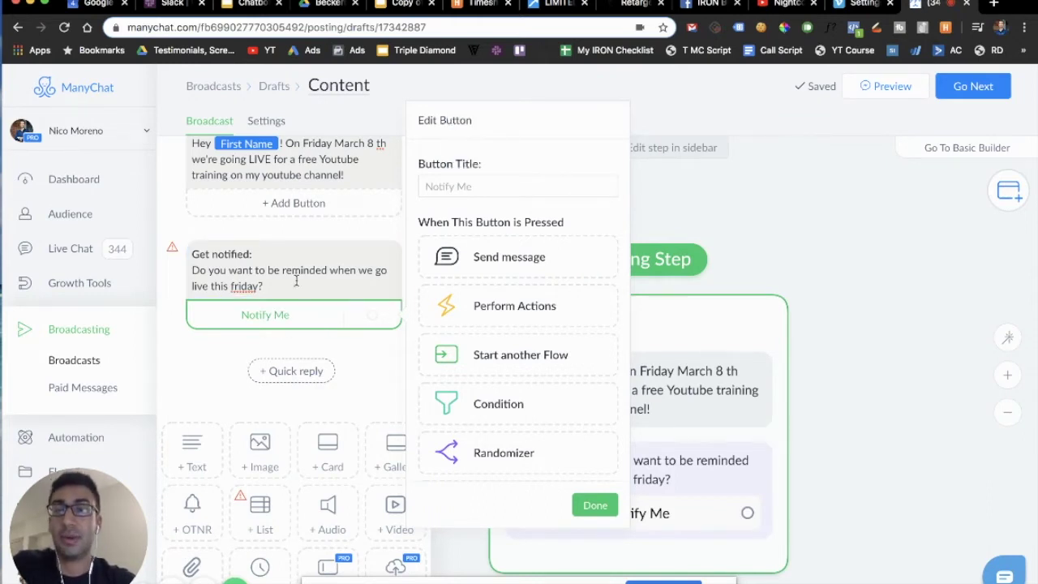
# Enter "YouTuve LIVE AM Training" as a new topic name for the One-Time Notification Request.
pyautogui.moveTo(193, 270); pyautogui.dragTo(325, 285)
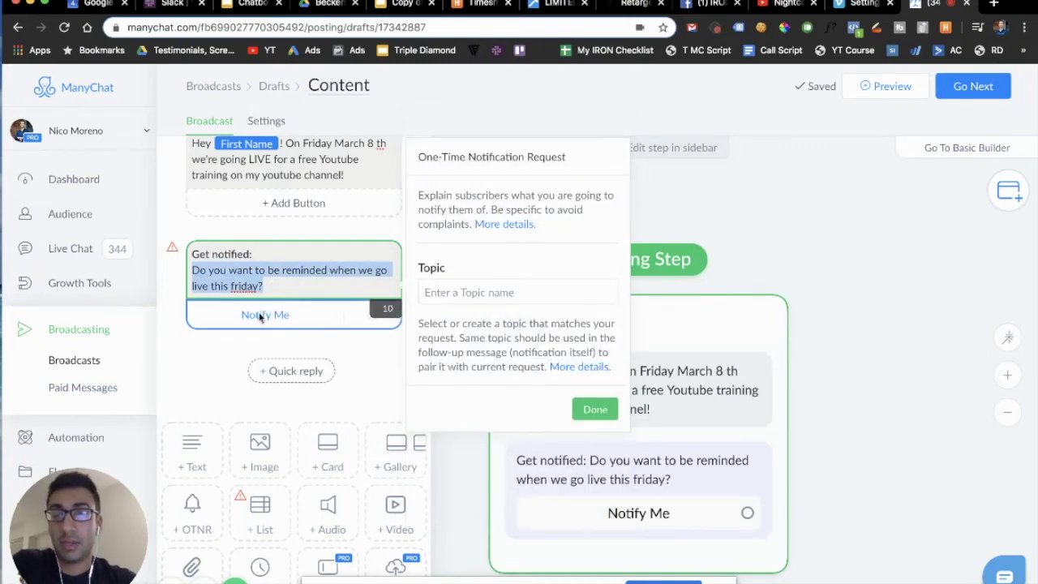
pyautogui.click(309, 278)
pyautogui.scroll(1, 309, 278)
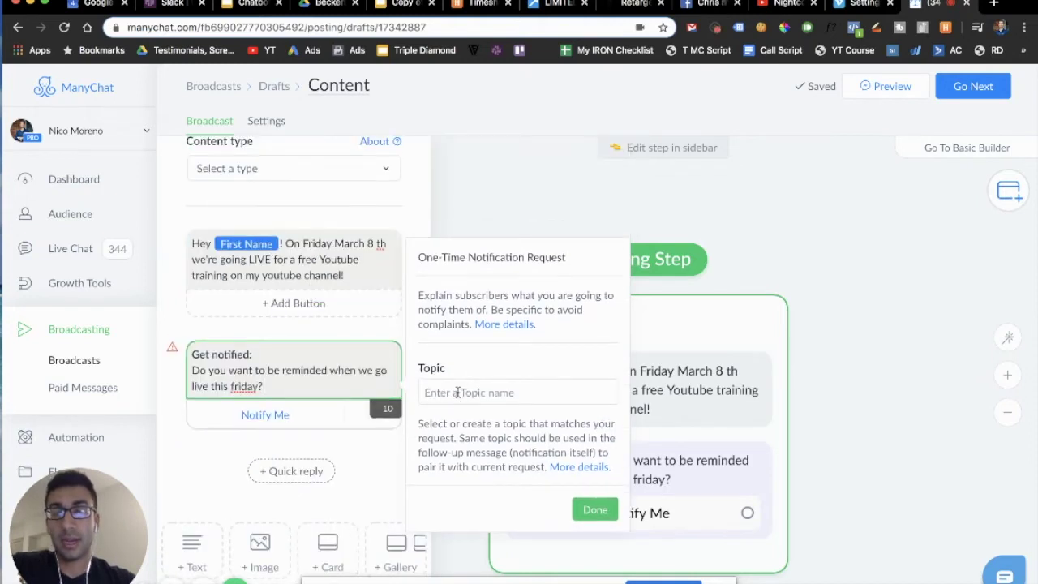
pyautogui.click(465, 386)
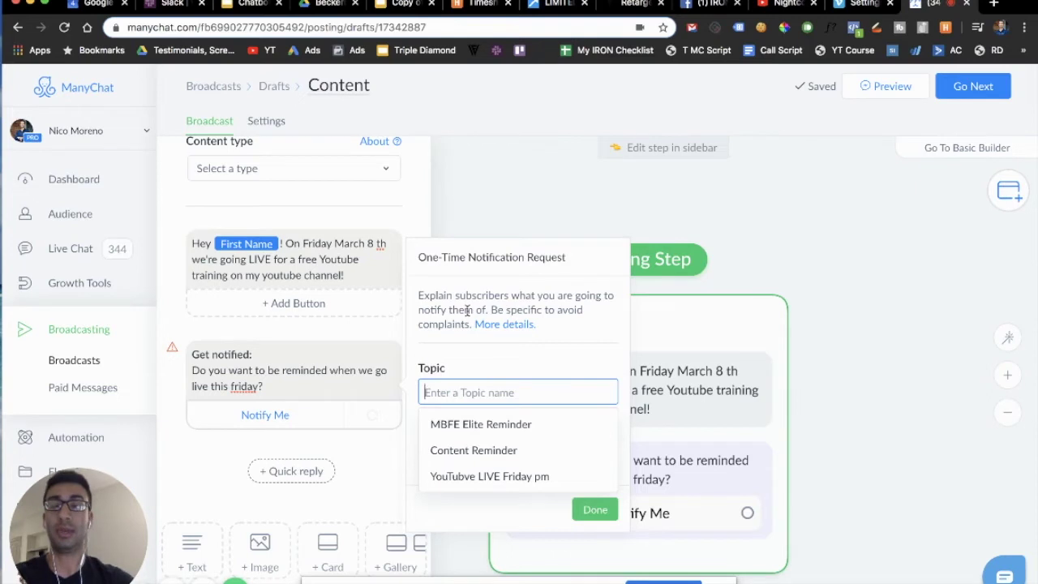
pyautogui.write('YouTUve')
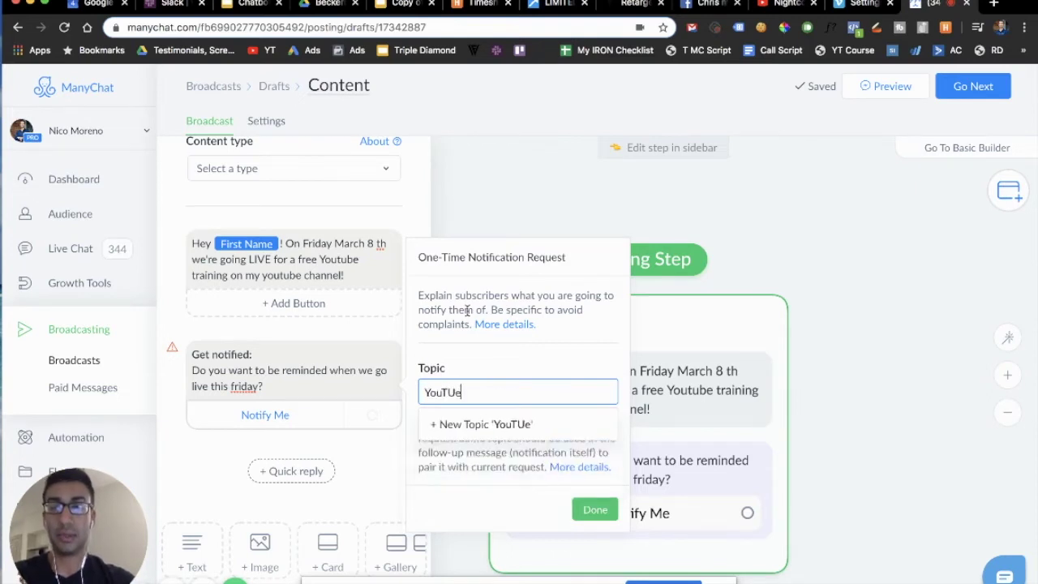
pyautogui.press('BackSpace')
pyautogui.press('BackSpace')
pyautogui.press('BackSpace')
pyautogui.write('uve')
pyautogui.press('BackSpace')
pyautogui.press('BackSpace')
pyautogui.press('BackSpace')
pyautogui.write('uve LI')
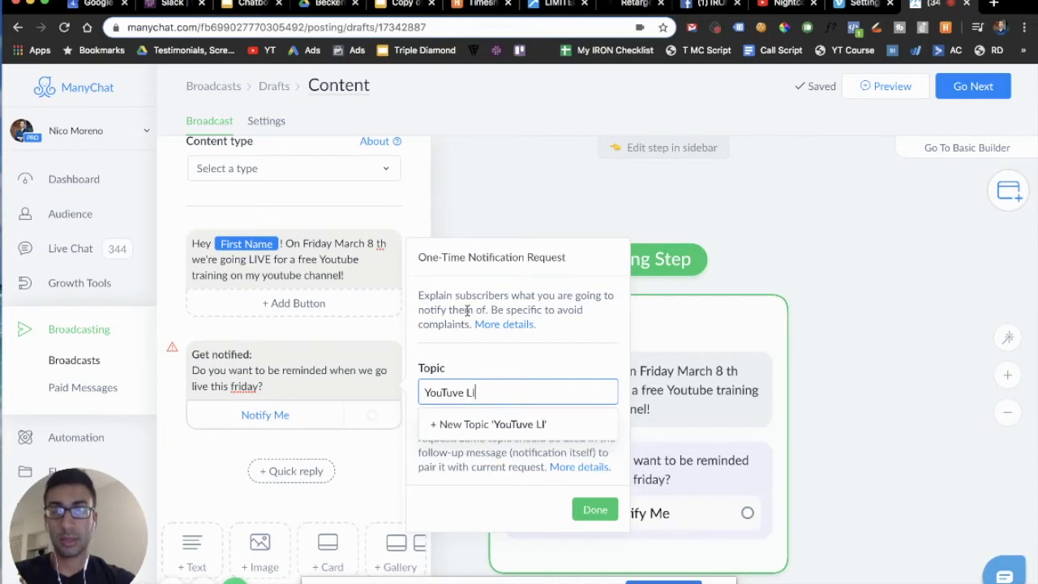
pyautogui.write('VE A')
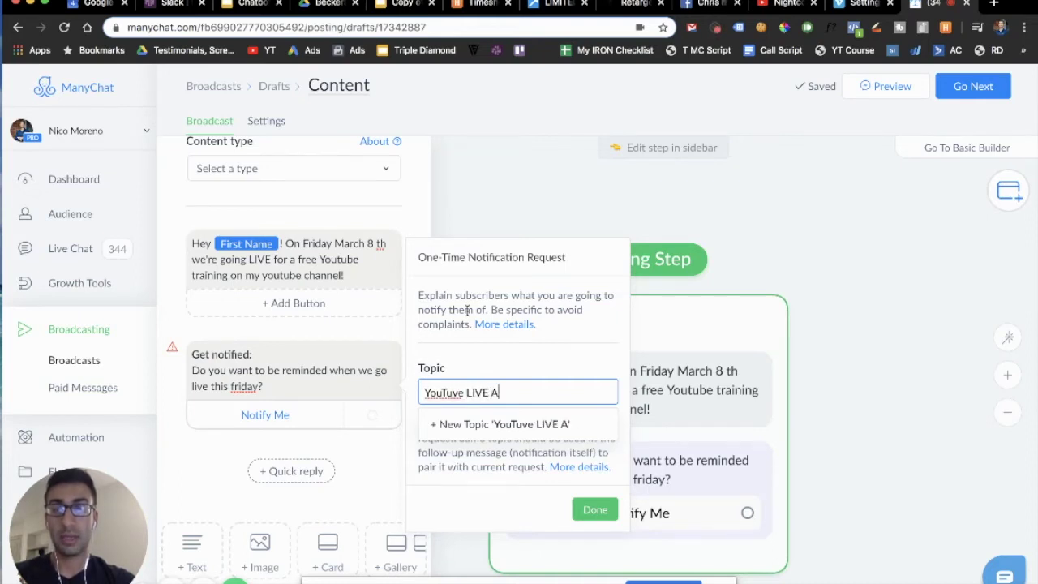
pyautogui.write('M Training')
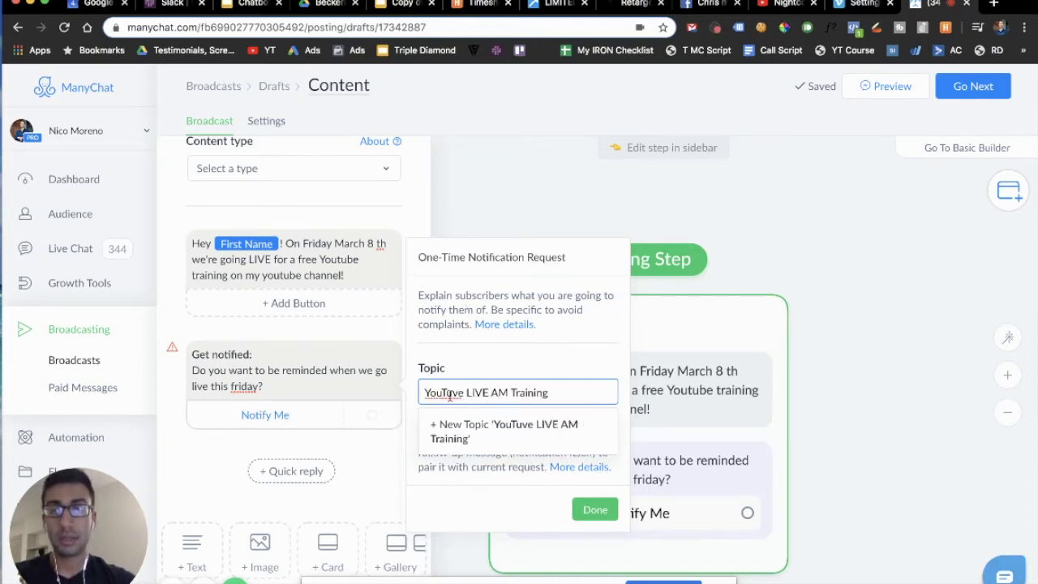
# Correct the topic name to "YouTube LIVE AM Training" and create it as the request's new topic.
pyautogui.click(459, 392)
pyautogui.press('BackSpace')
pyautogui.write('b')
pyautogui.click(542, 425)
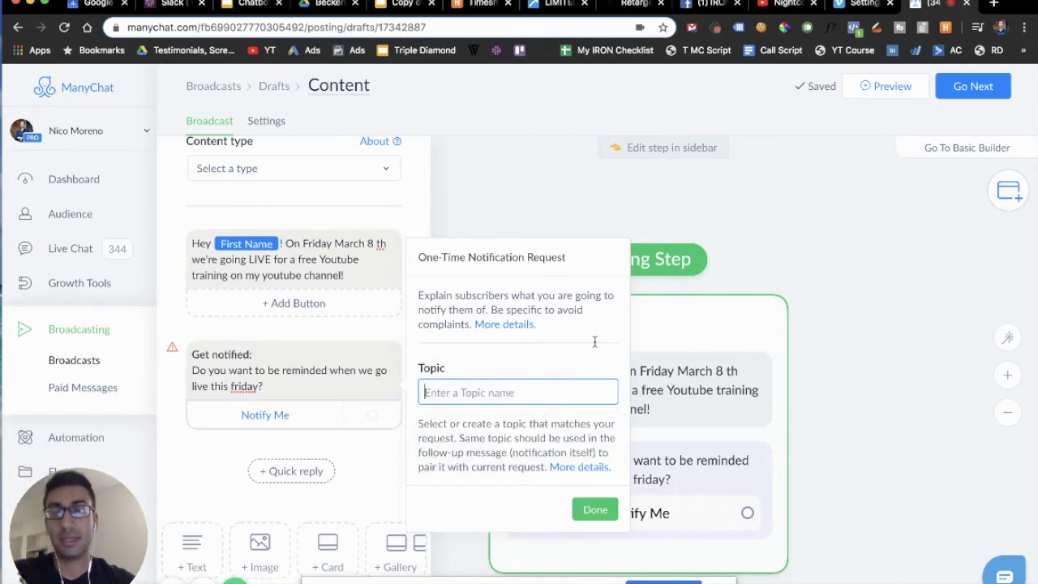
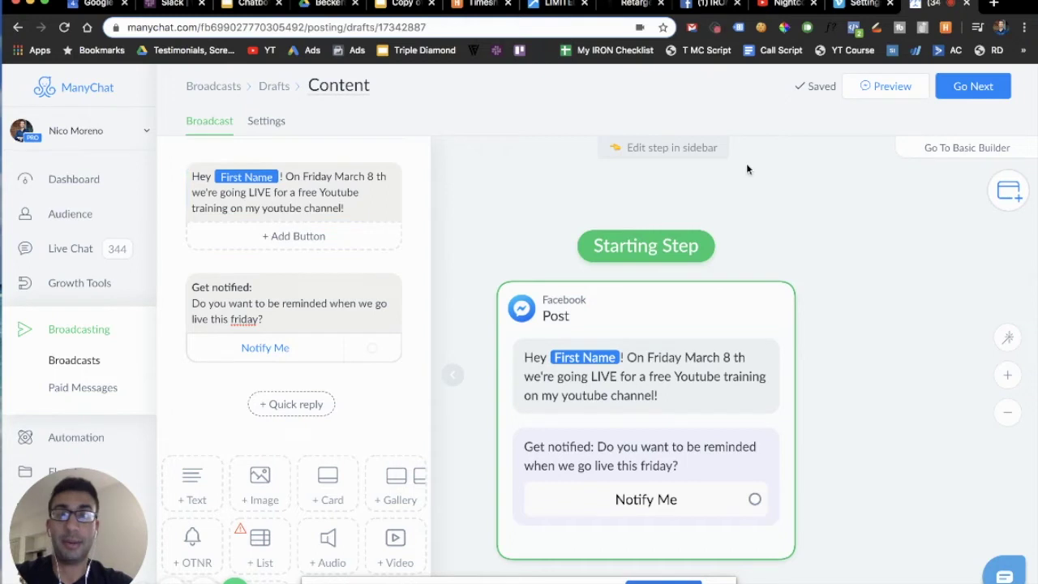
# Proceed to the broadcast's settings and review the content type and delivery options.
pyautogui.click(976, 87)
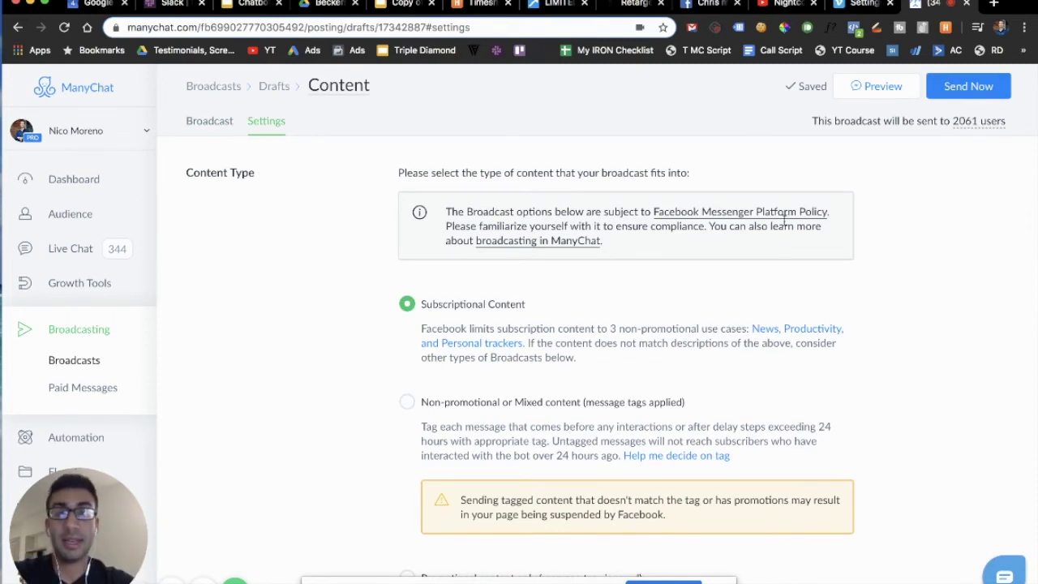
pyautogui.scroll(-2, 866, 216)
pyautogui.scroll(2, 866, 215)
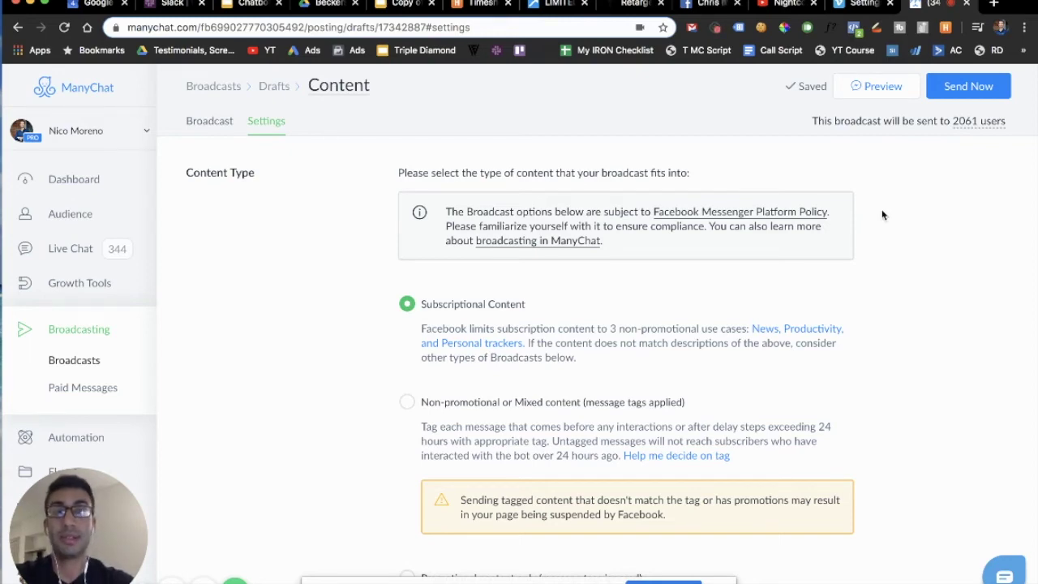
pyautogui.scroll(-2, 866, 216)
pyautogui.scroll(1, 883, 215)
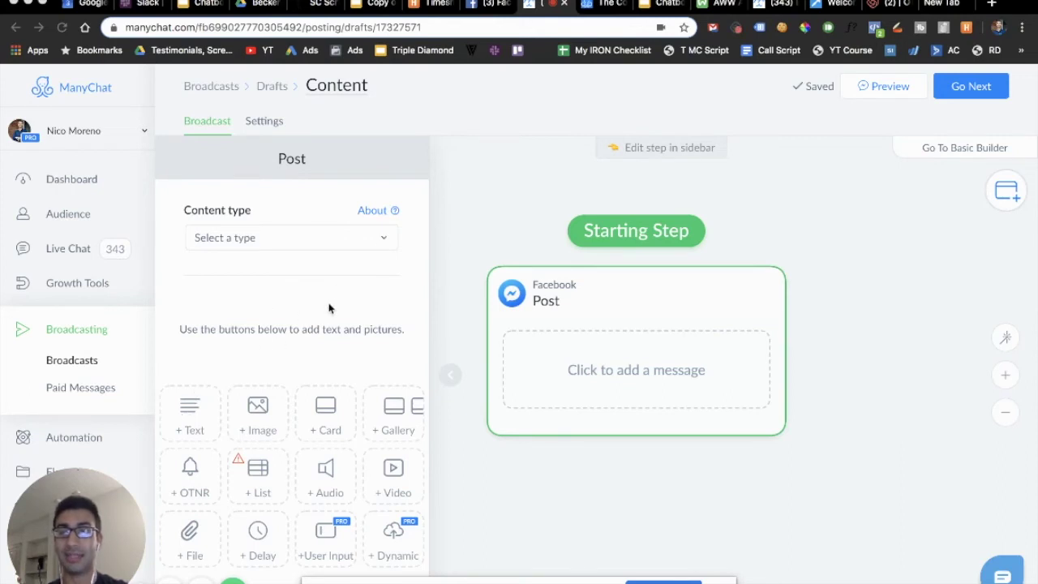
# Add a text block to the empty follow-up broadcast, starting with "Hey" and the First Name field.
pyautogui.click(194, 423)
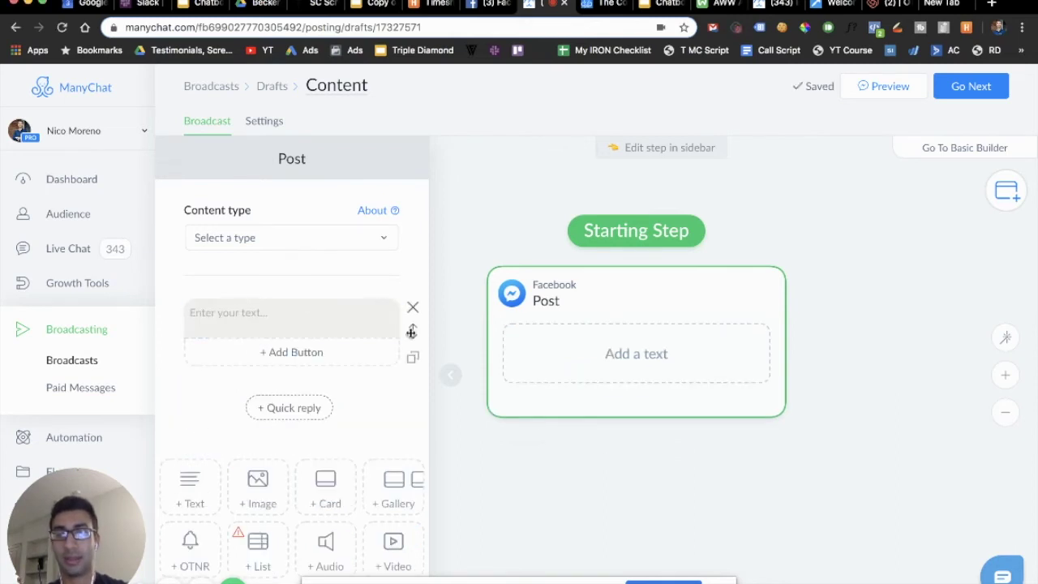
pyautogui.scroll(-1, 241, 379)
pyautogui.scroll(1, 241, 373)
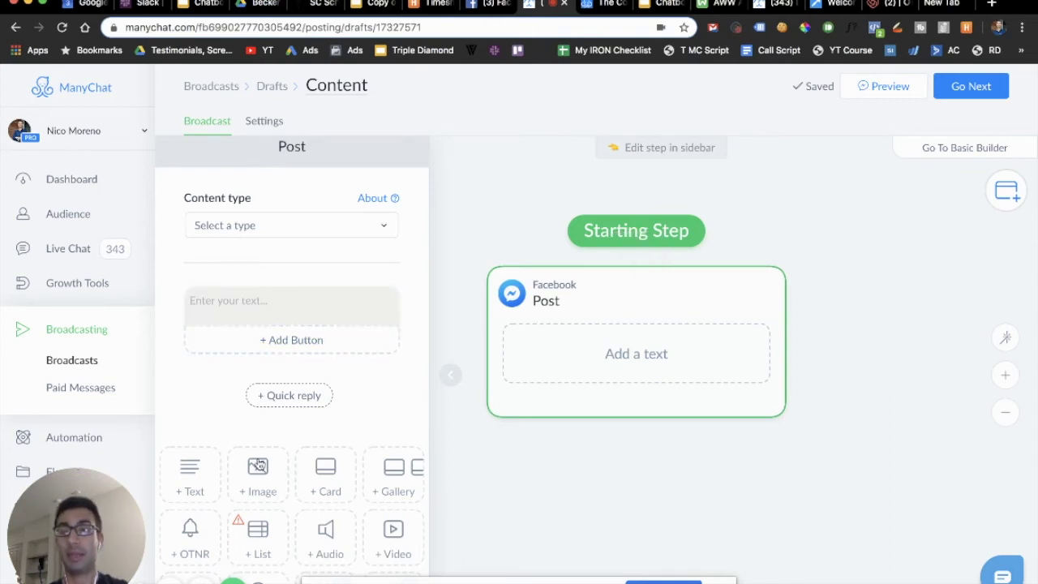
pyautogui.click(296, 303)
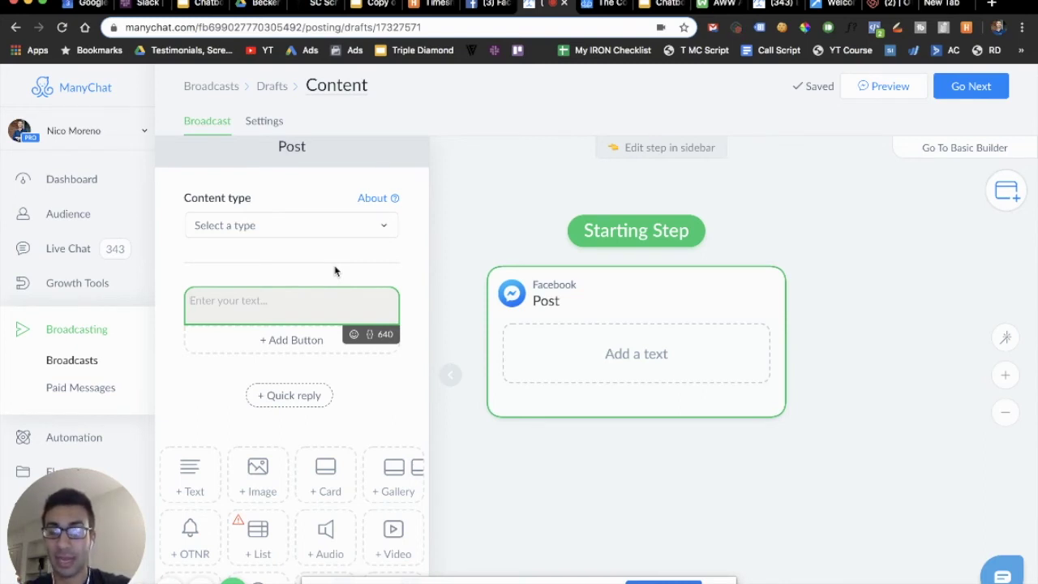
pyautogui.write('Hey')
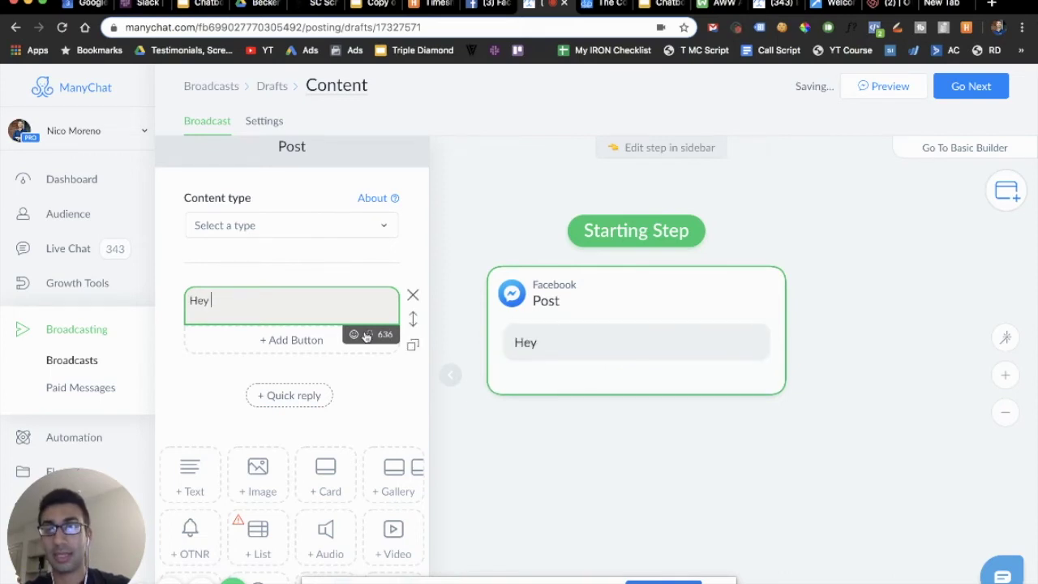
pyautogui.click(369, 334)
pyautogui.click(301, 405)
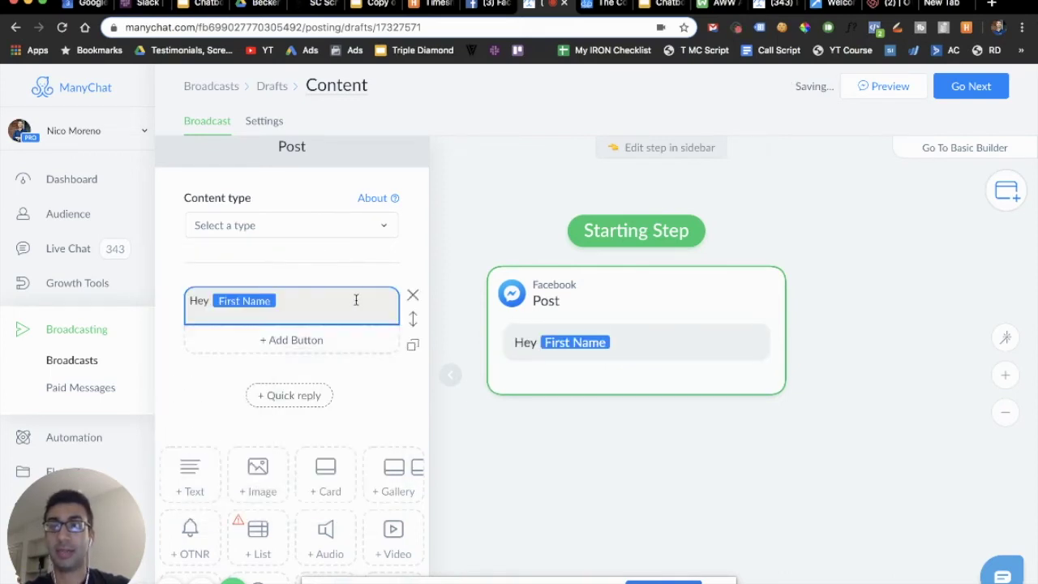
# Complete the follow-up message with "it's Friday! Join us NOW for our FREE YouTube LiveStream!".
pyautogui.write("it's Friday! Join us NOW")
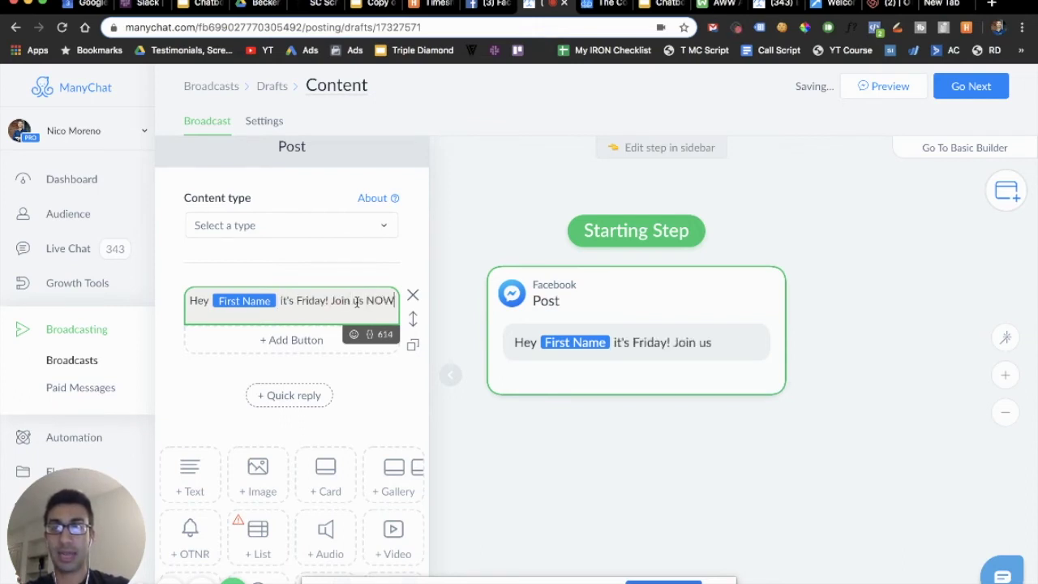
pyautogui.write(' for our FREE ')
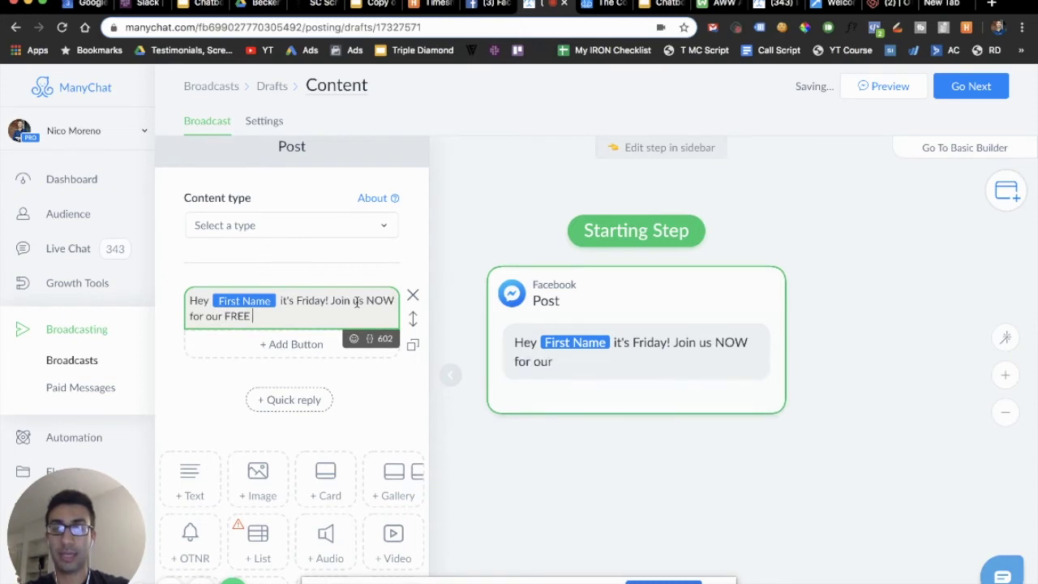
pyautogui.write('YouTube Llve')
pyautogui.press('BackSpace')
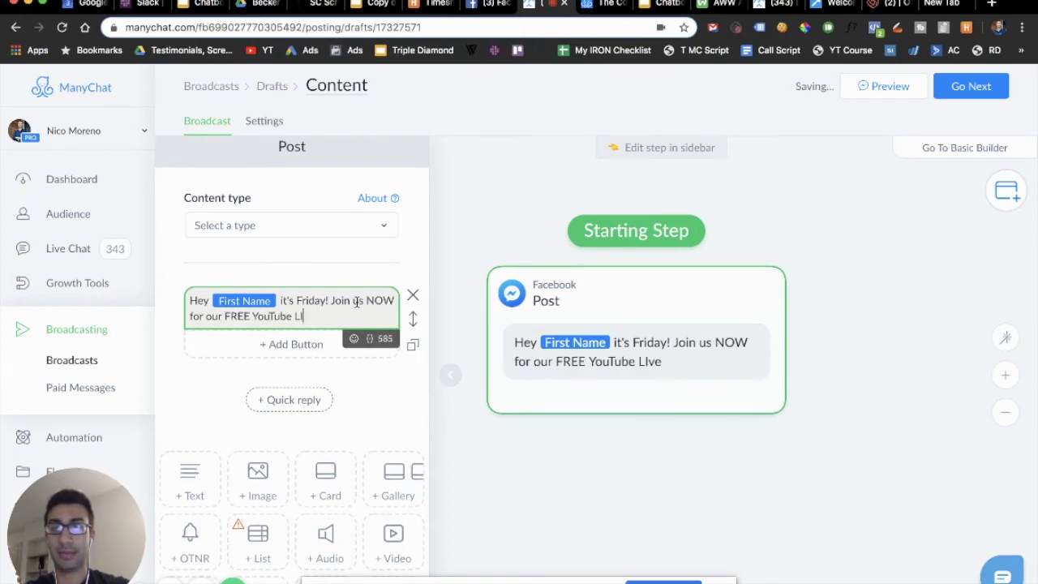
pyautogui.write('veStream!')
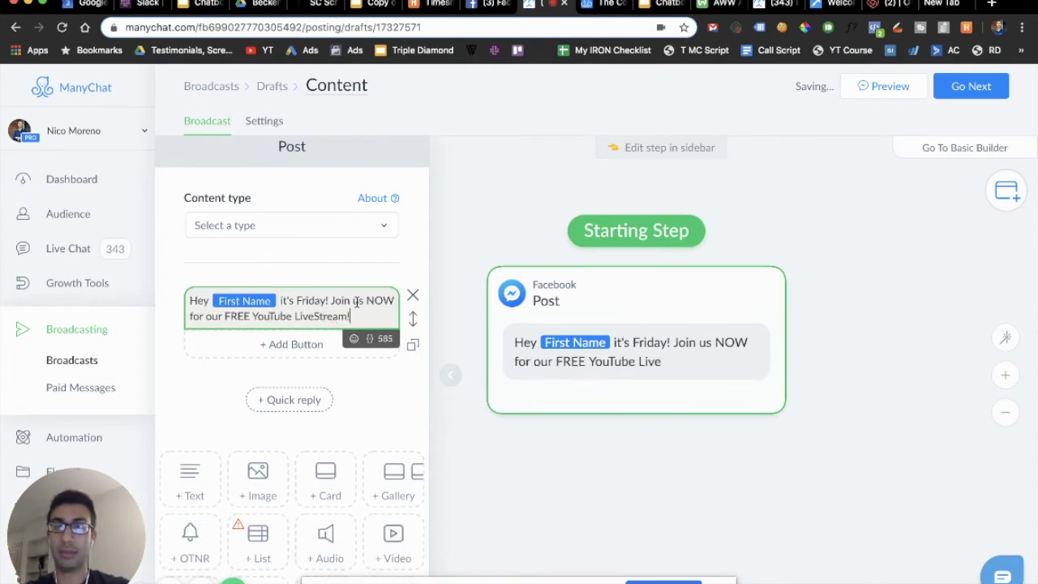
# Add a button titled "WATCH NOW!" below the follow-up message.
pyautogui.click(324, 340)
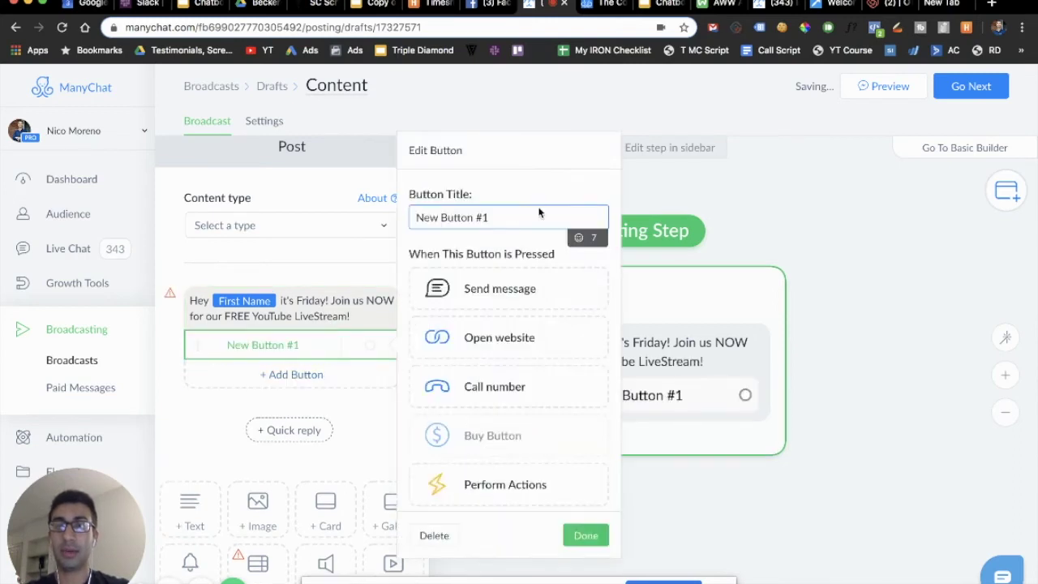
pyautogui.tripleClick(517, 219)
pyautogui.write('WATC')
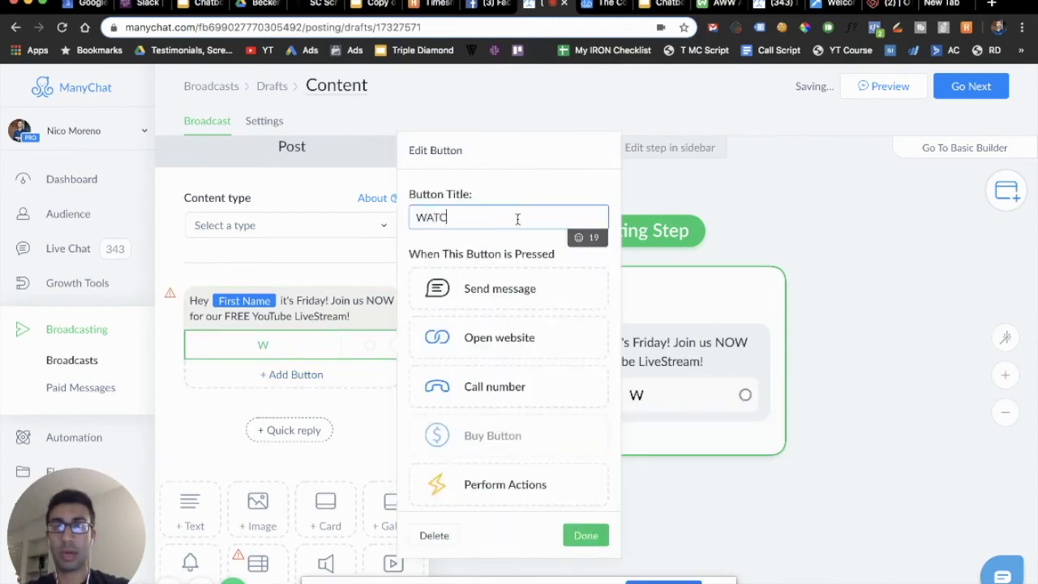
pyautogui.write('H NOW!')
pyautogui.click(503, 335)
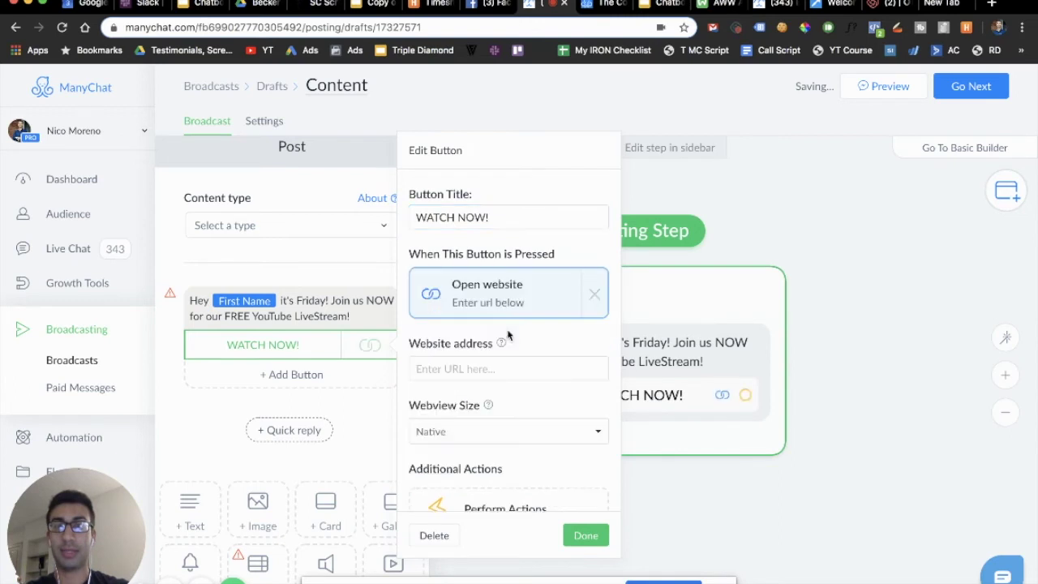
pyautogui.click(479, 368)
pyautogui.write('http://bit.ly/nicoYouTube')
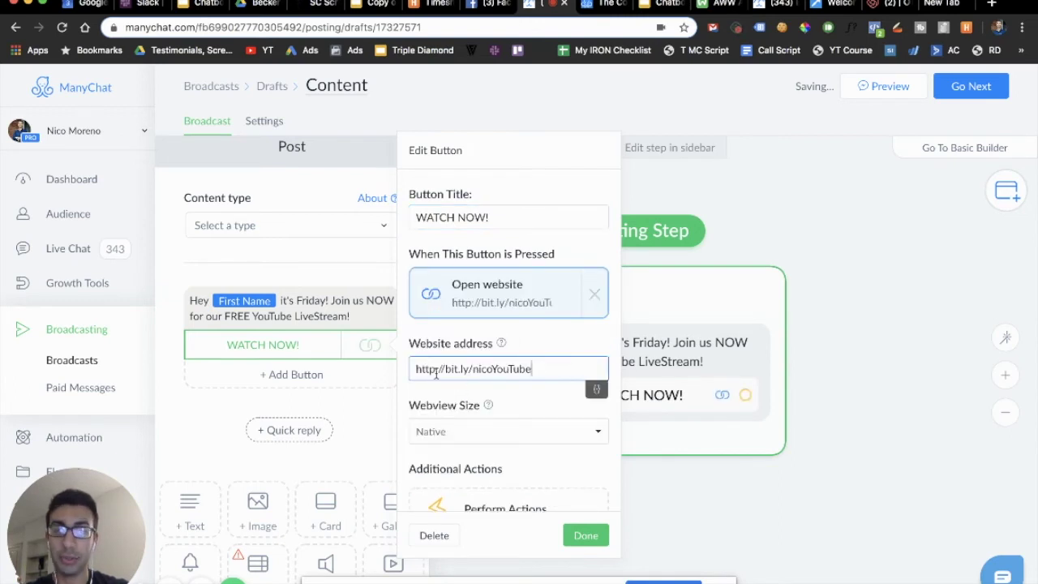
pyautogui.click(590, 534)
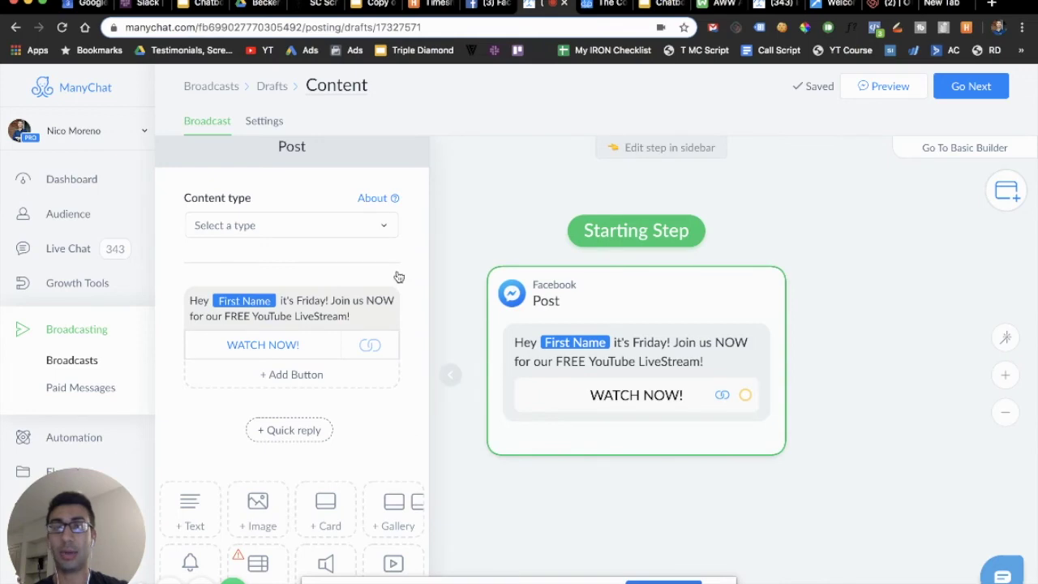
# Proceed to the follow-up broadcast's settings and remove the existing One-Time Notification targeting condition.
pyautogui.click(982, 98)
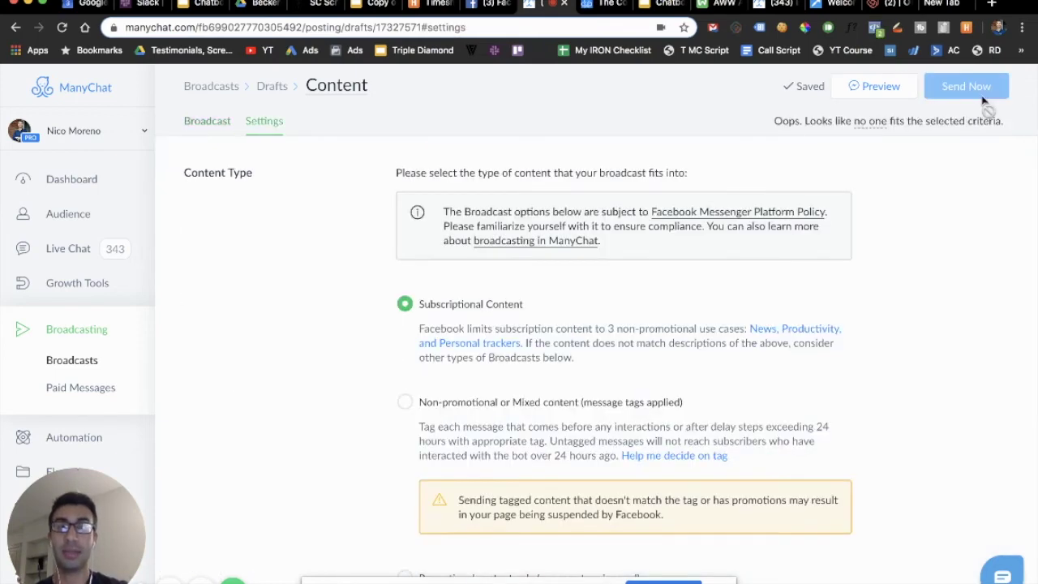
pyautogui.scroll(-6, 500, 317)
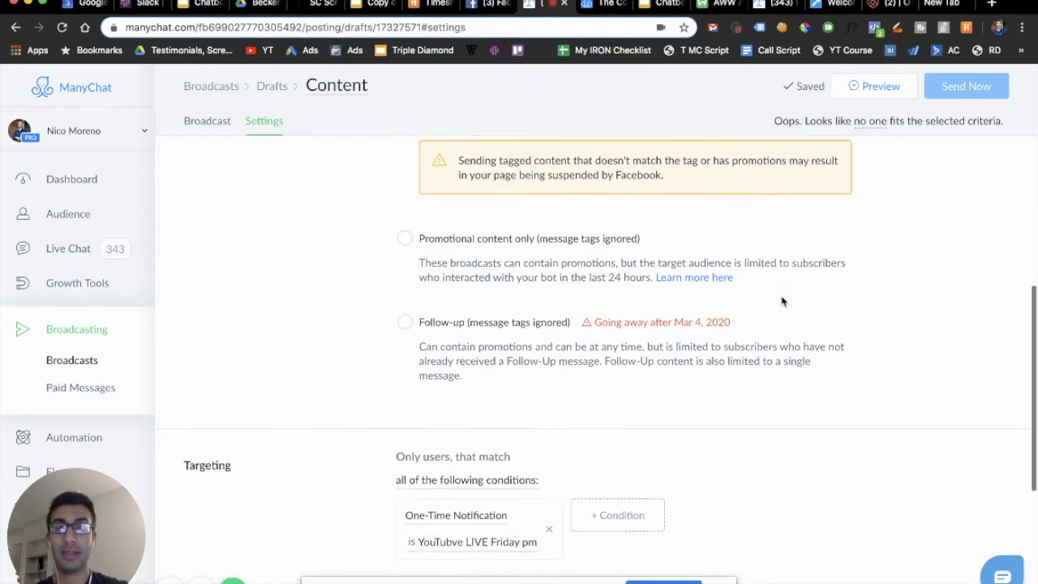
pyautogui.click(550, 411)
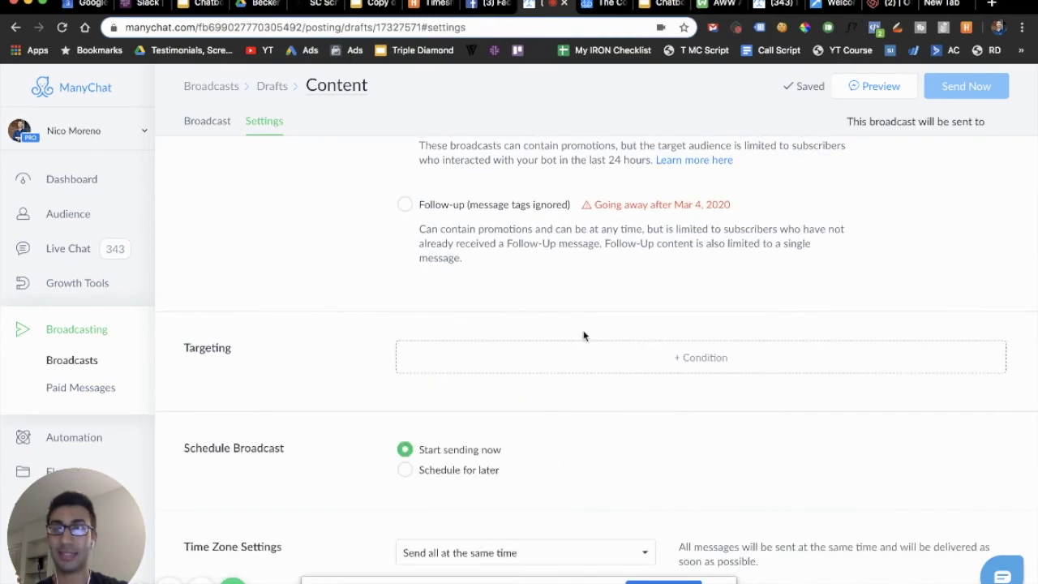
# Add a targeting condition so that One-Time Notification is "YouTubve LIVE Friday pm".
pyautogui.scroll(1, 723, 370)
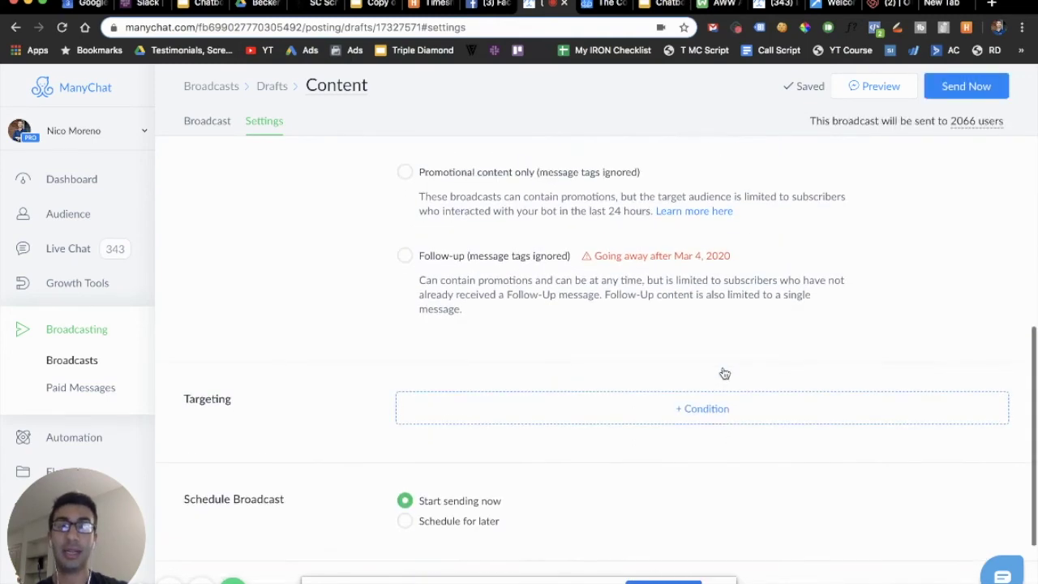
pyautogui.scroll(1, 714, 422)
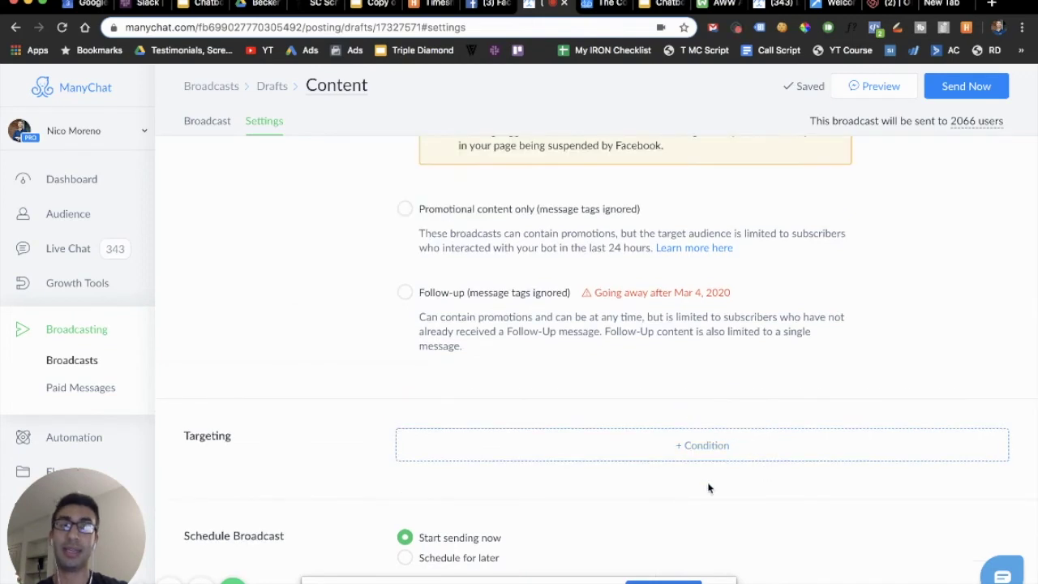
pyautogui.scroll(1, 730, 486)
pyautogui.click(679, 489)
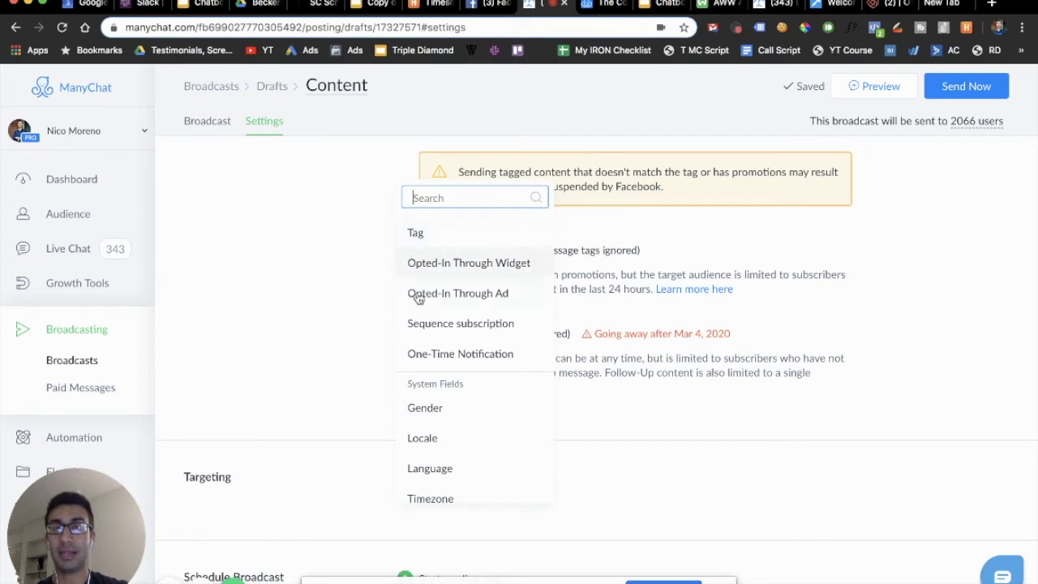
pyautogui.click(421, 355)
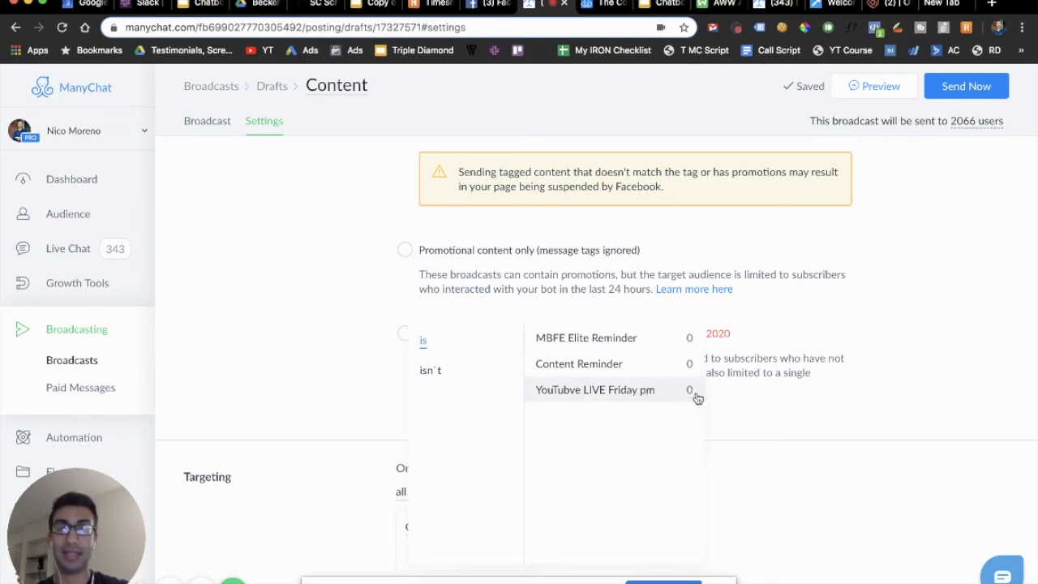
pyautogui.click(646, 394)
pyautogui.scroll(-2, 668, 398)
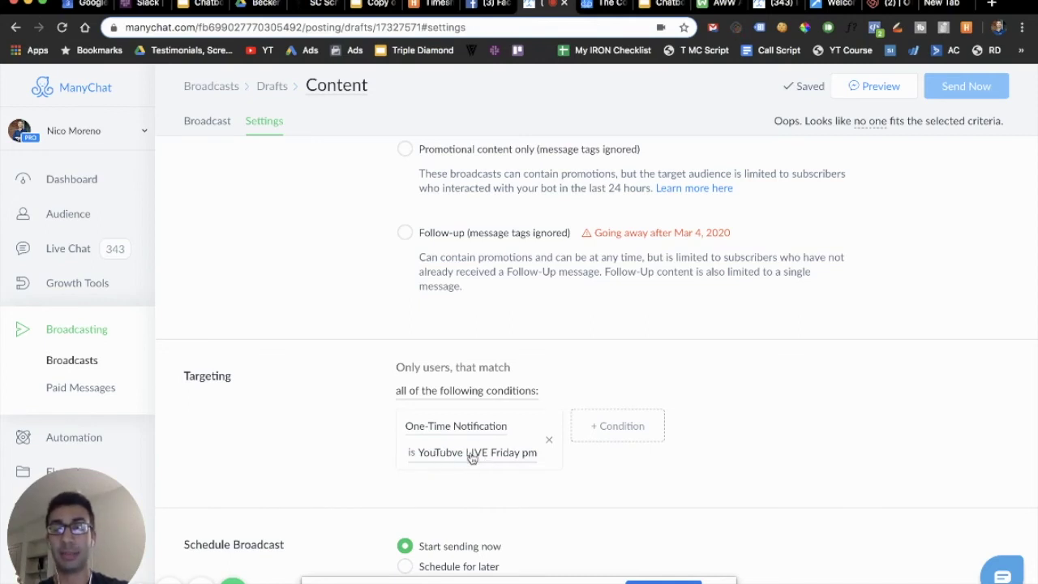
pyautogui.scroll(1, 489, 379)
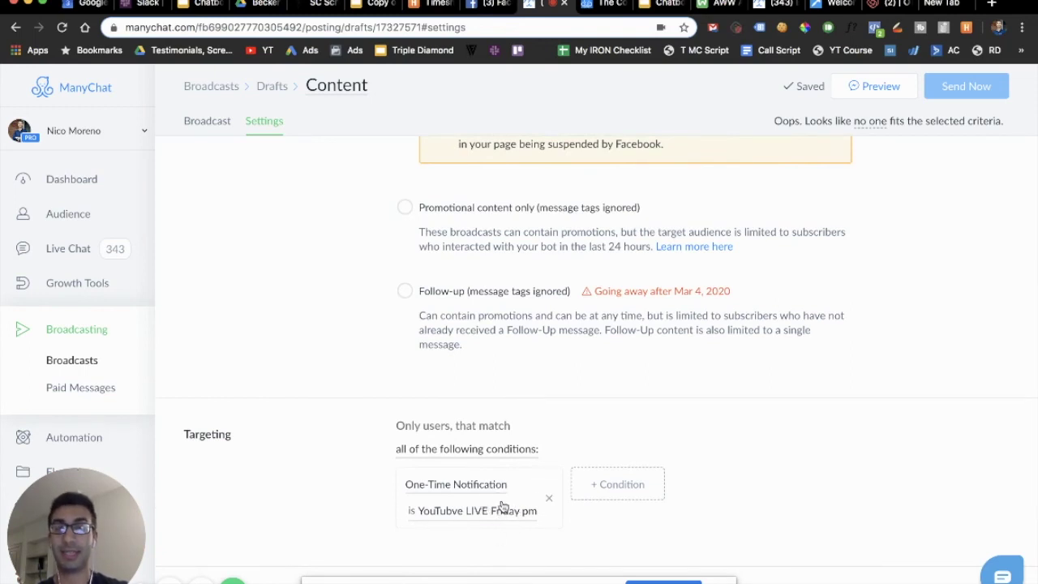
# Review the follow-up broadcast's content type options, targeting condition and schedule settings.
pyautogui.scroll(-1, 503, 511)
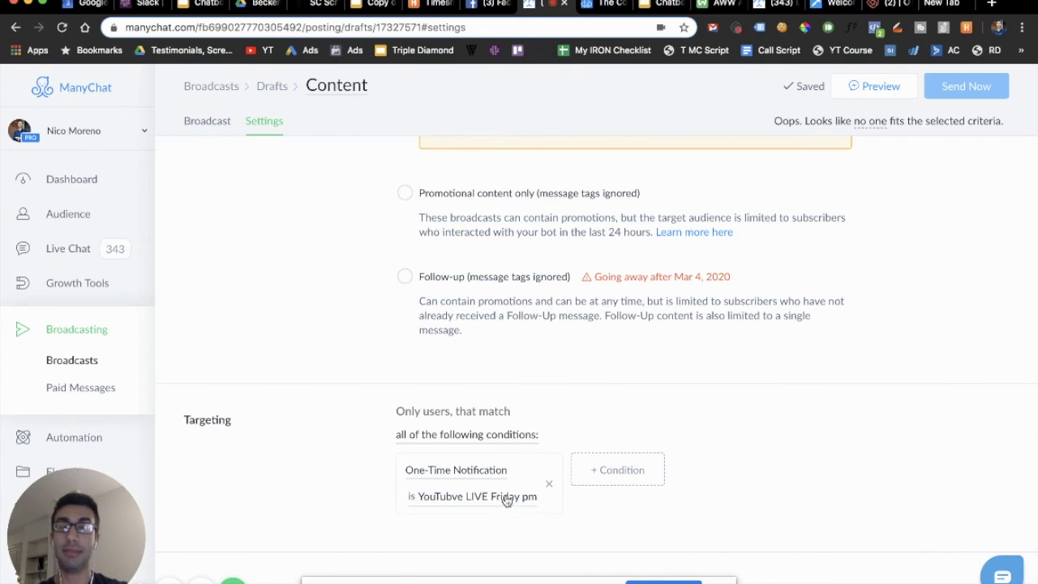
pyautogui.scroll(3, 505, 500)
pyautogui.scroll(-3, 496, 538)
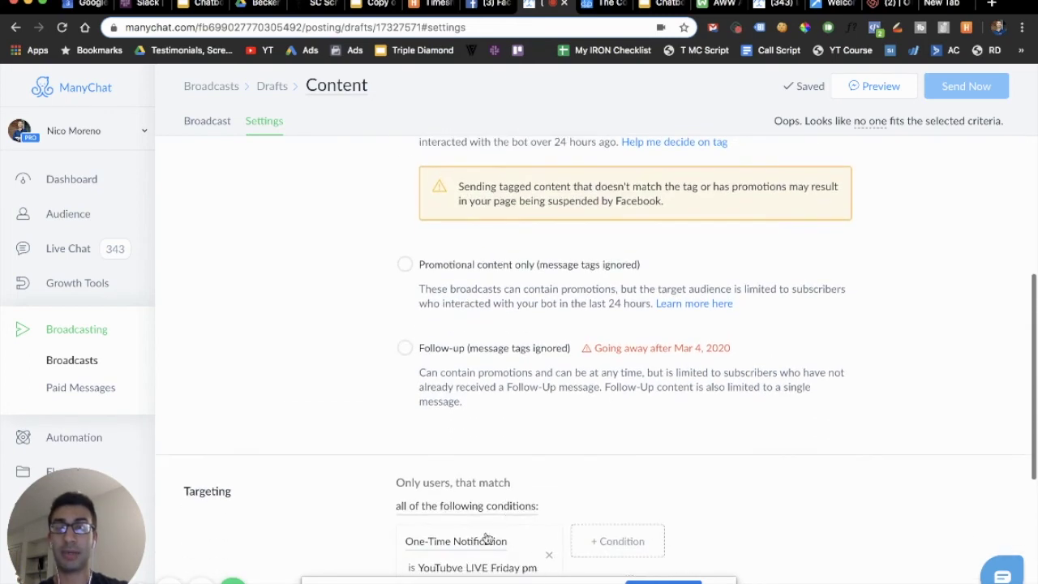
pyautogui.scroll(-2, 486, 542)
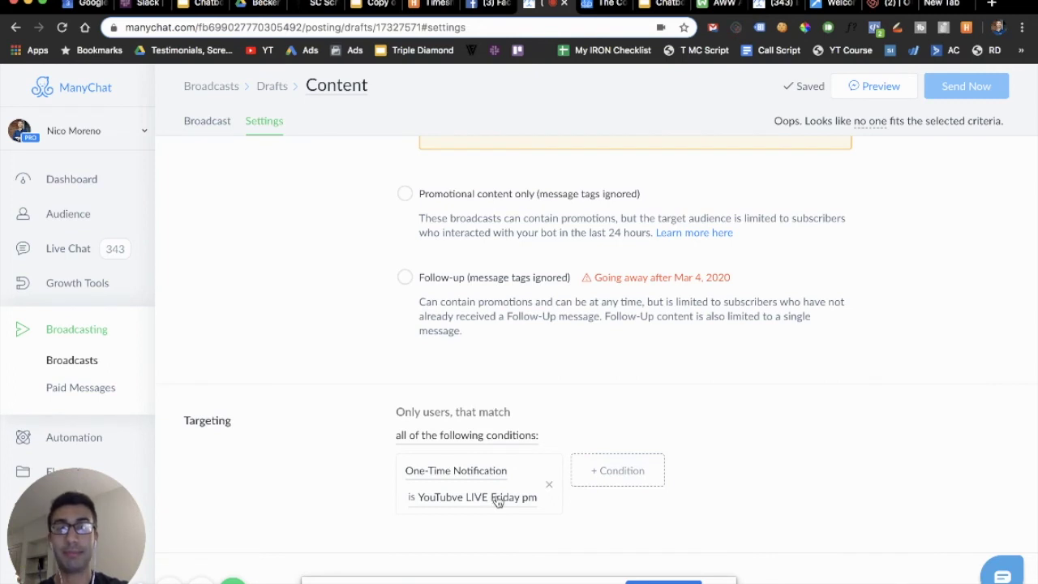
pyautogui.scroll(3, 783, 473)
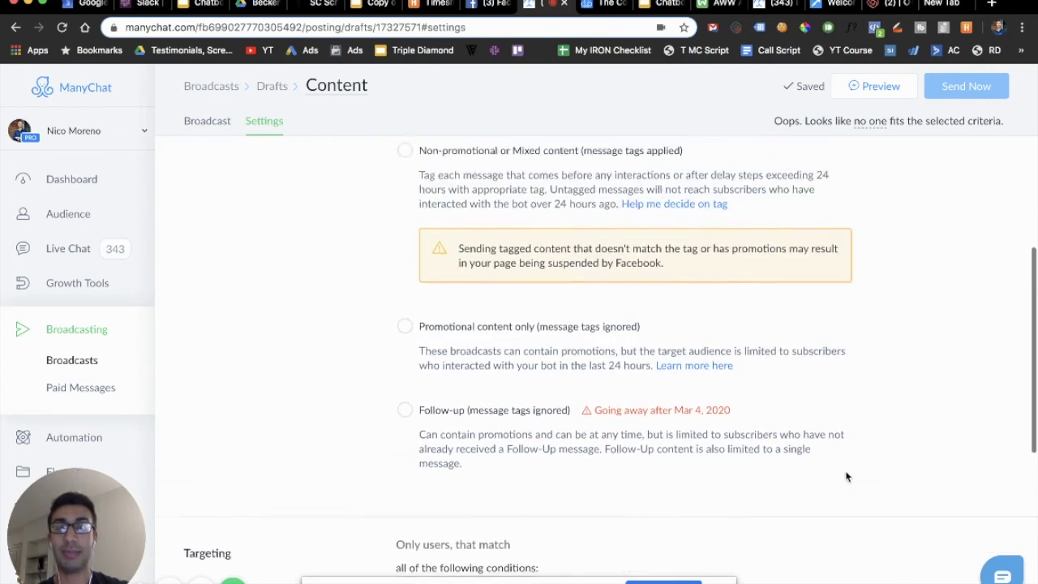
pyautogui.scroll(-5, 791, 458)
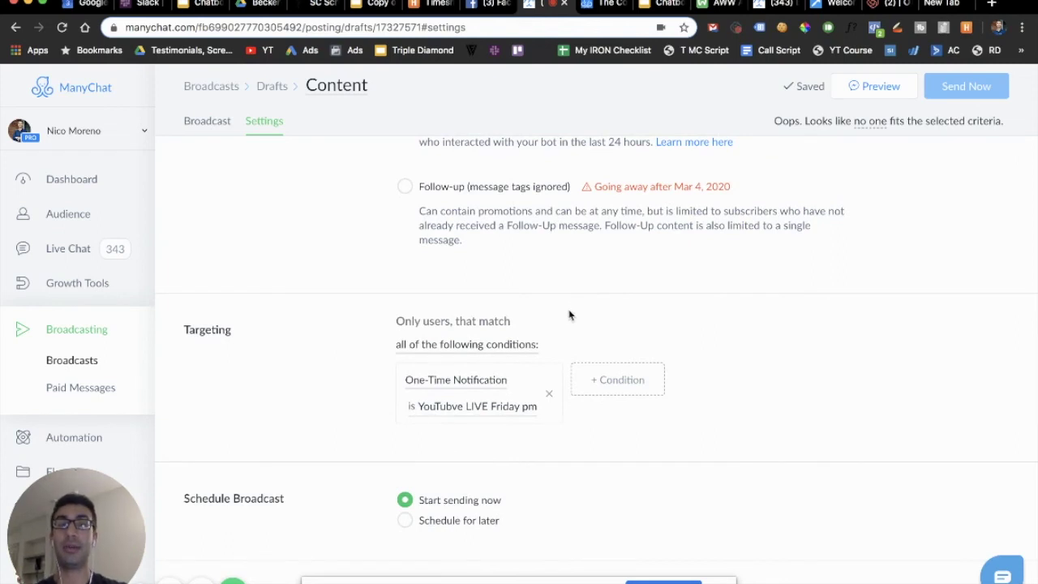
pyautogui.scroll(-3, 725, 382)
pyautogui.scroll(2, 725, 382)
pyautogui.scroll(1, 725, 383)
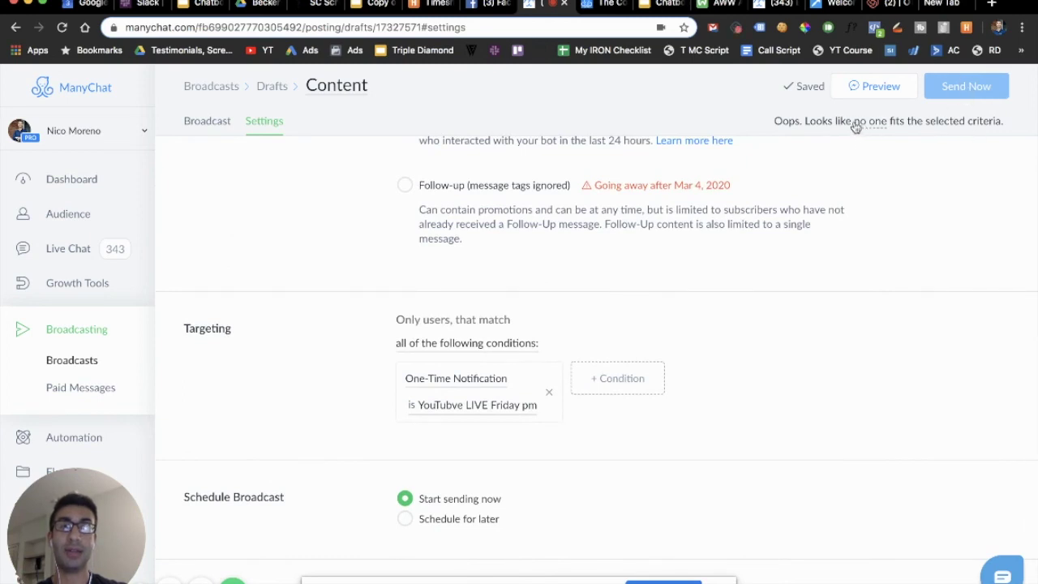
# Check the notice on matching recipients and the subscriber counts of the topics offered for the One-Time Notification condition.
pyautogui.moveTo(807, 122); pyautogui.dragTo(1020, 127)
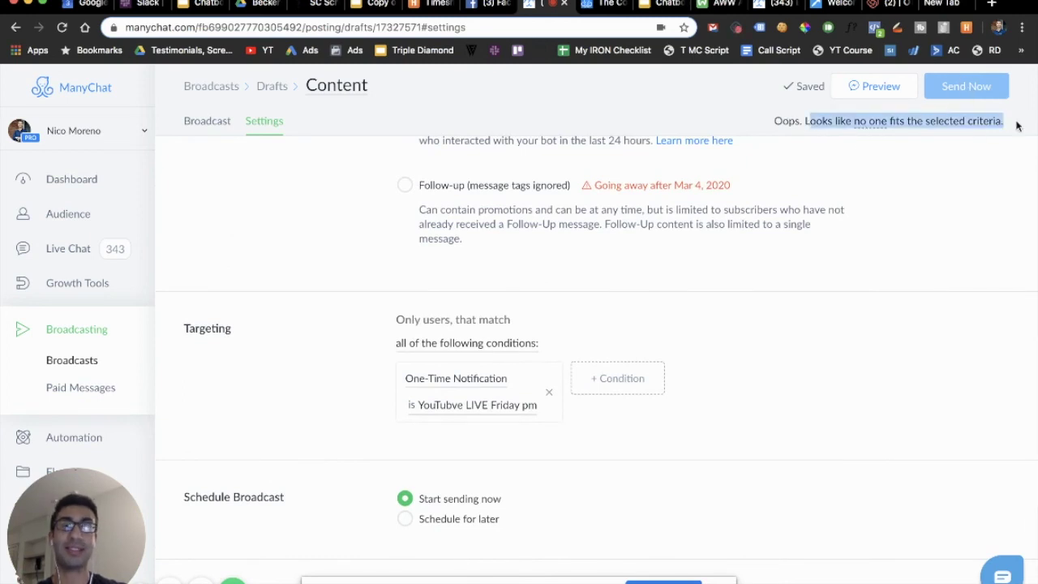
pyautogui.click(489, 401)
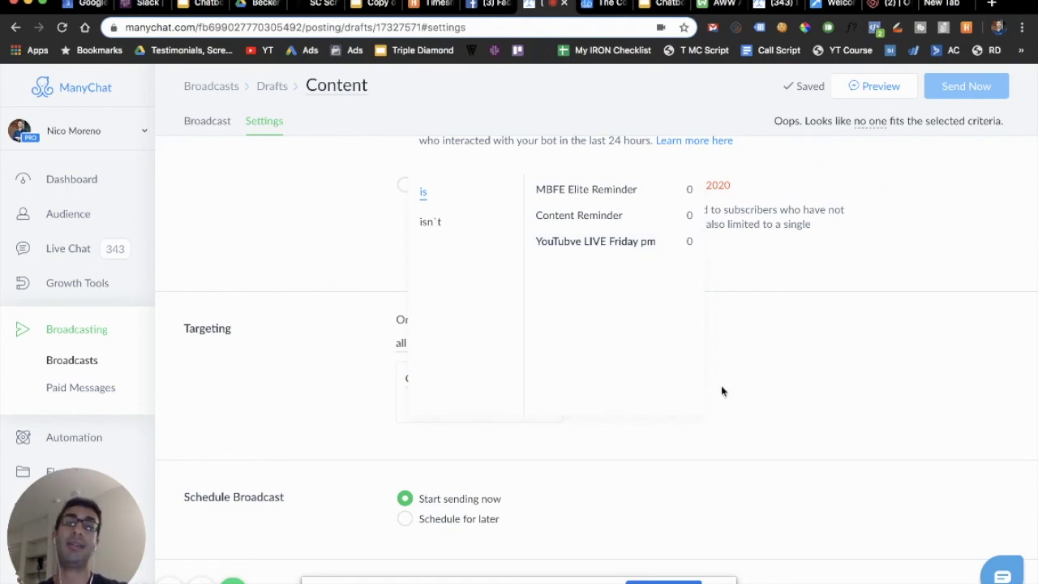
pyautogui.click(848, 424)
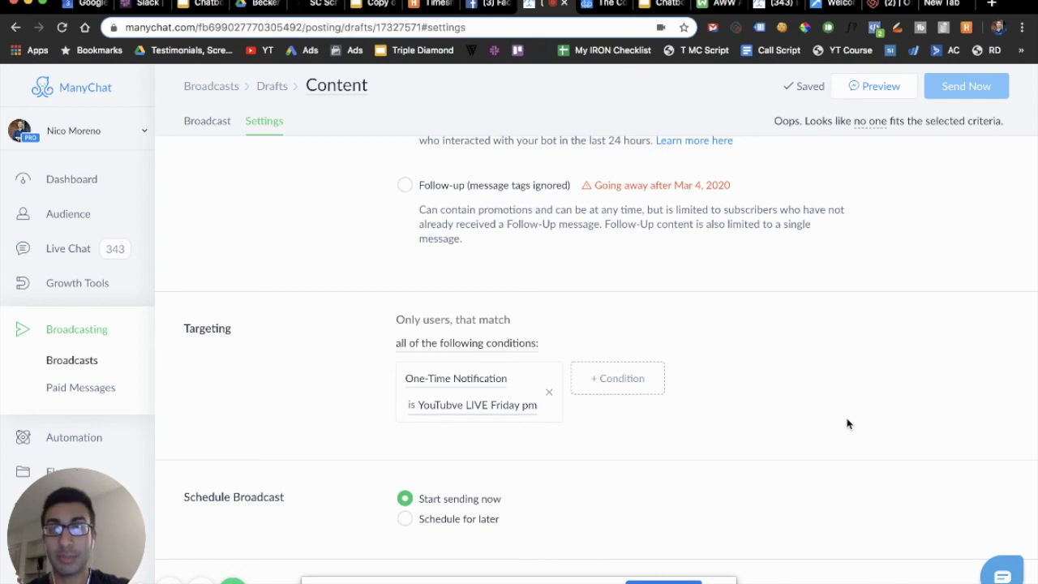